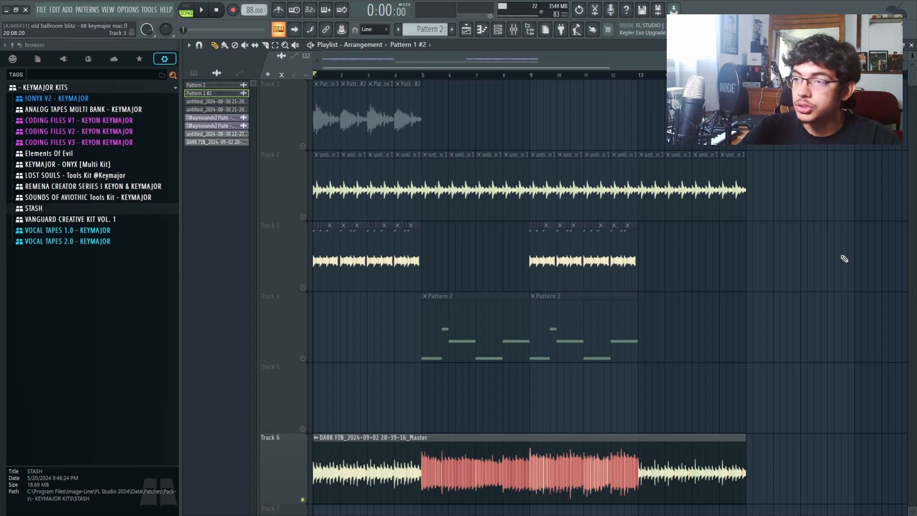
- Solo Track 1 in the playlist and play back its Pattern 1 audio clips
scroll(778, 270, "down", 2)
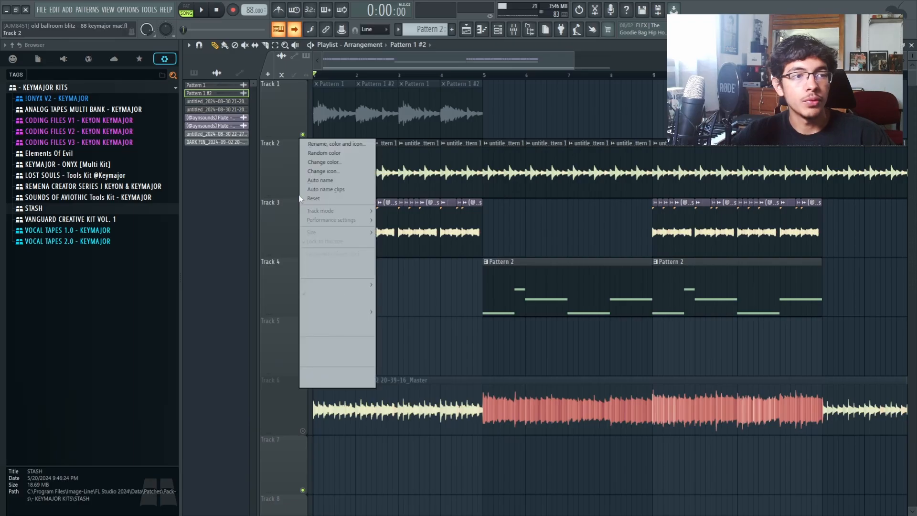
left_click(299, 191)
right_click(301, 193)
scroll(339, 239, "up", 3)
key("space")
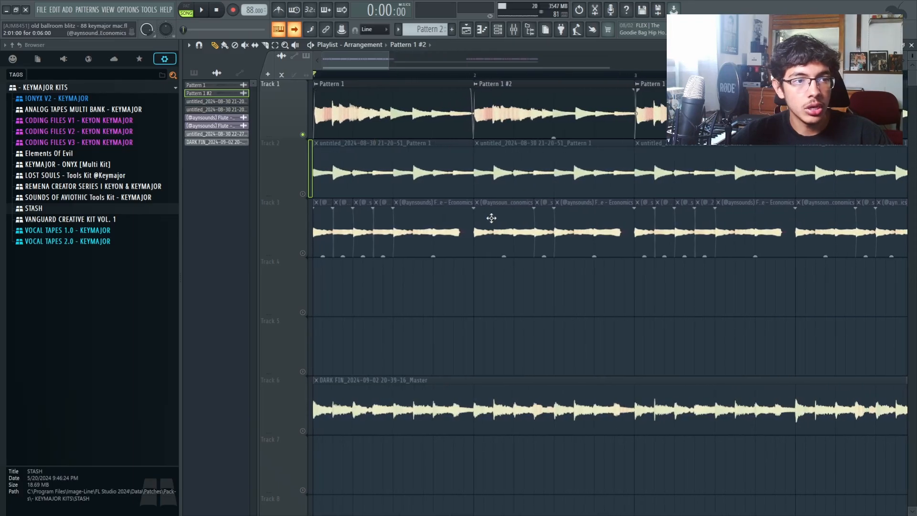
key("space")
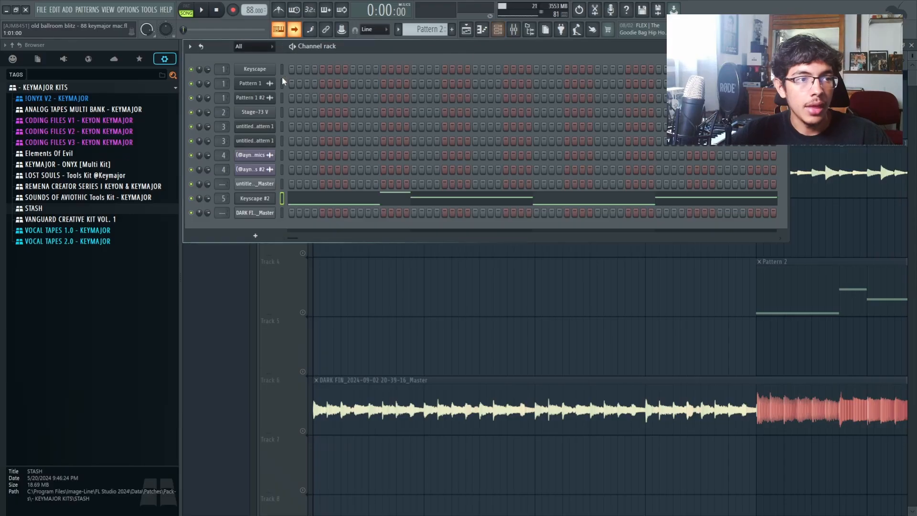
- Place Pattern 1 at the start of Track 4, view its Keyscape instrument and audition the notes in the piano roll
key("F6")
left_click(399, 31)
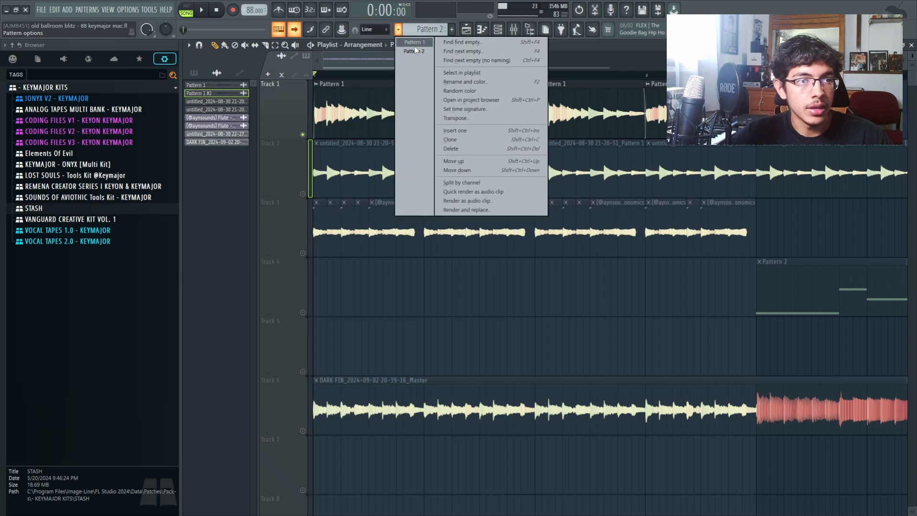
left_click(413, 43)
left_click(318, 310)
double_click(357, 298)
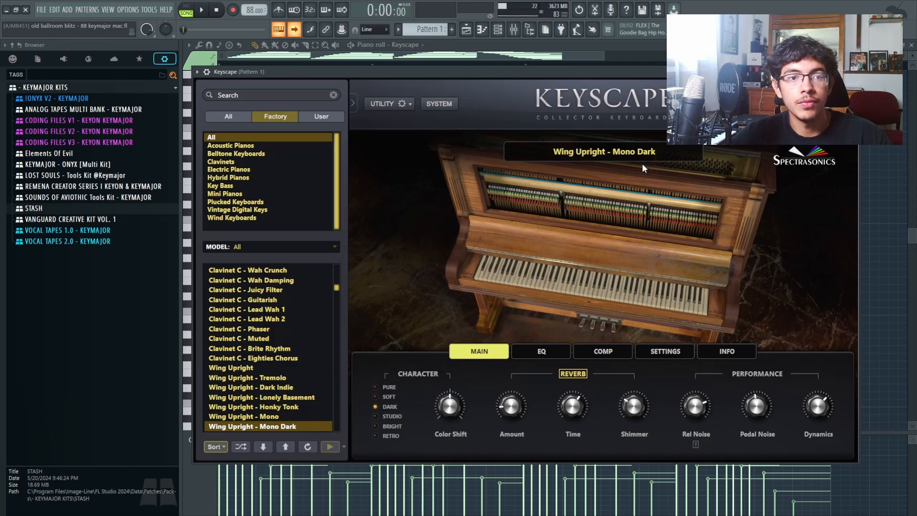
key("Escape")
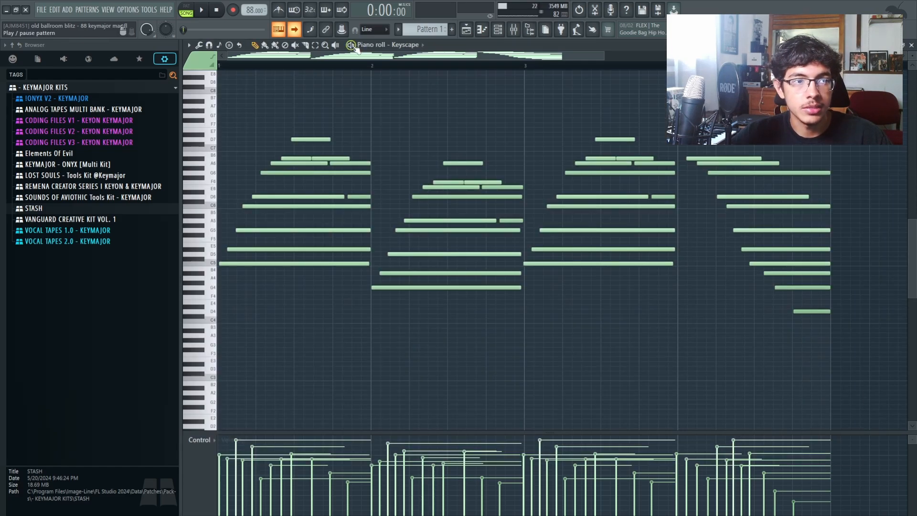
left_click(351, 45)
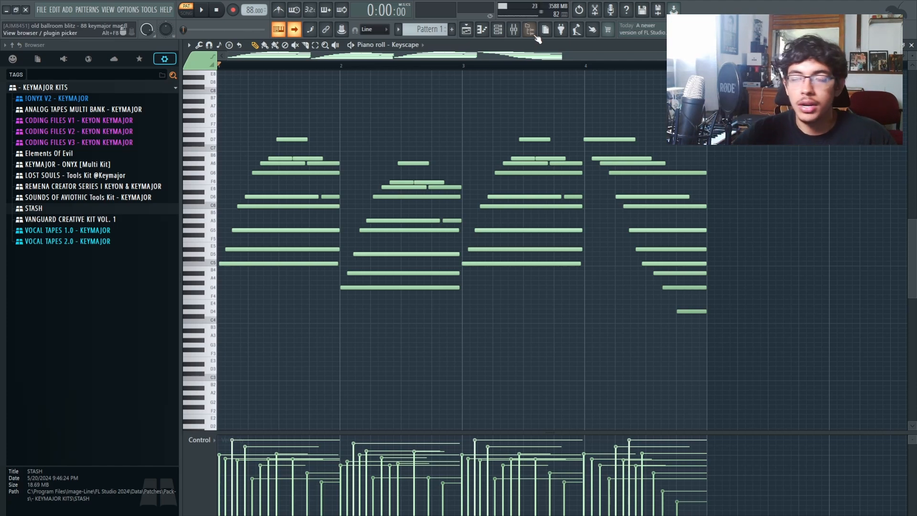
- Examine mixer insert 1's effects: the LA-2A compressor, Parametric EQ 2, Rev SPRING-636, Ambience, MAutoPitch, Ozone Imager 2 and Scheps 73
left_click(513, 29)
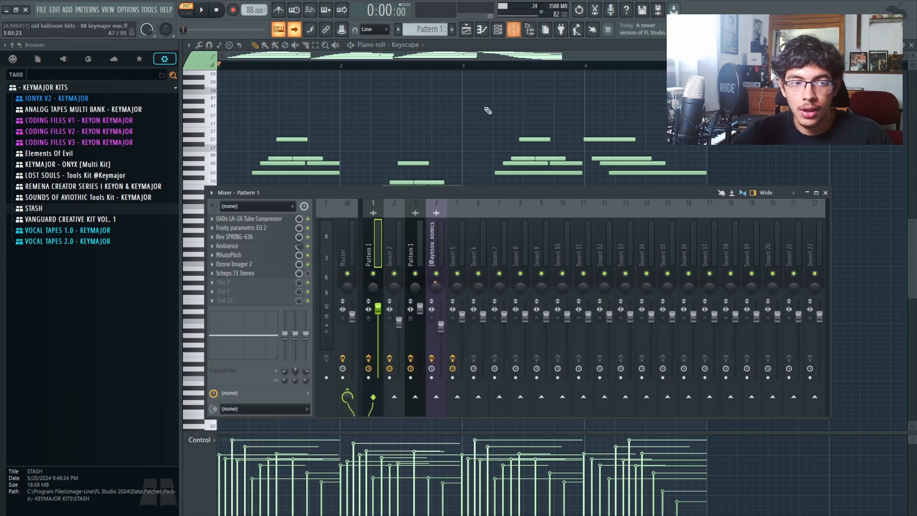
left_click(272, 219)
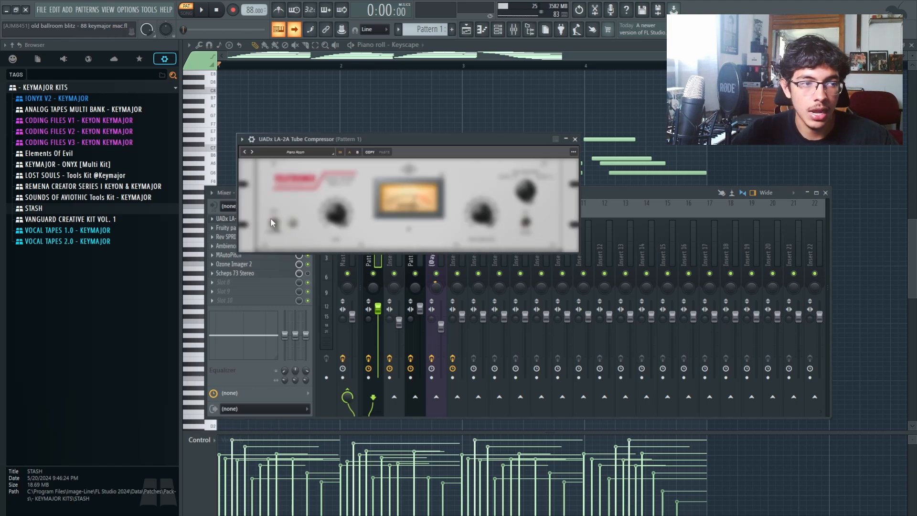
left_click_drag(348, 133, 343, 127)
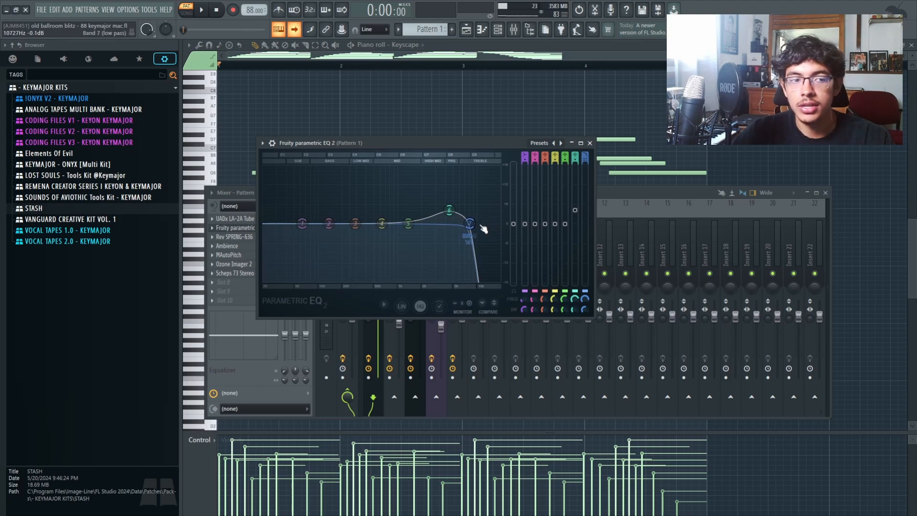
left_click(235, 237)
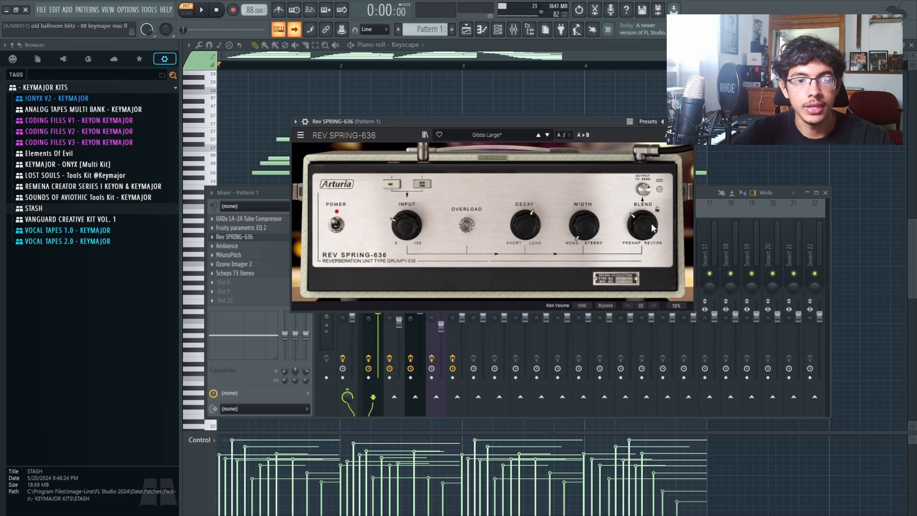
left_click(276, 246)
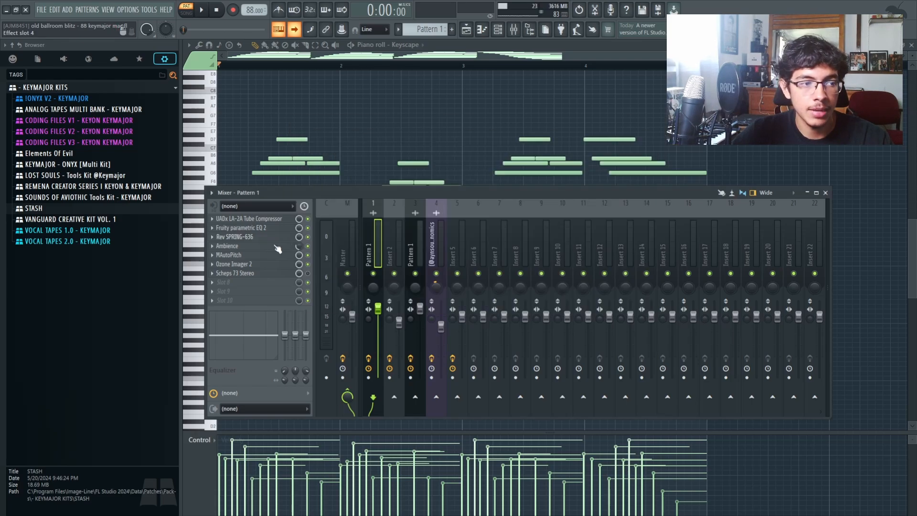
left_click_drag(320, 94, 405, 102)
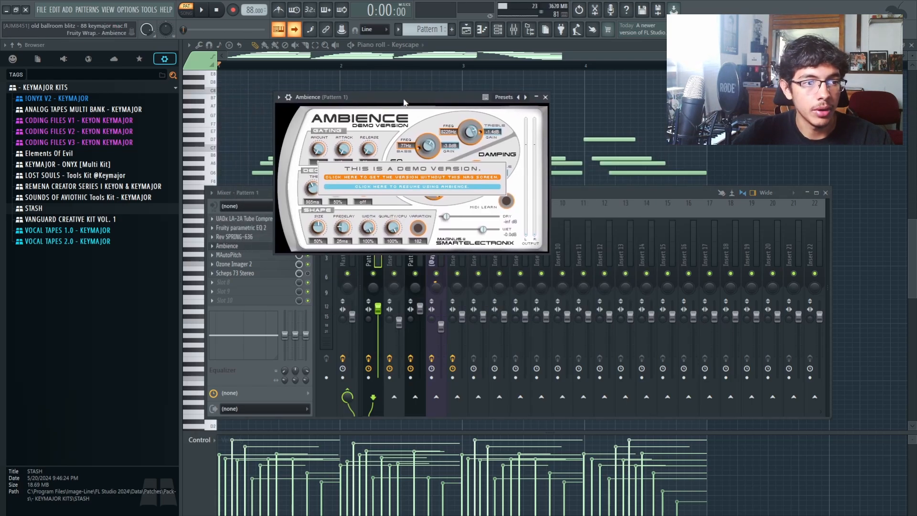
left_click(228, 254)
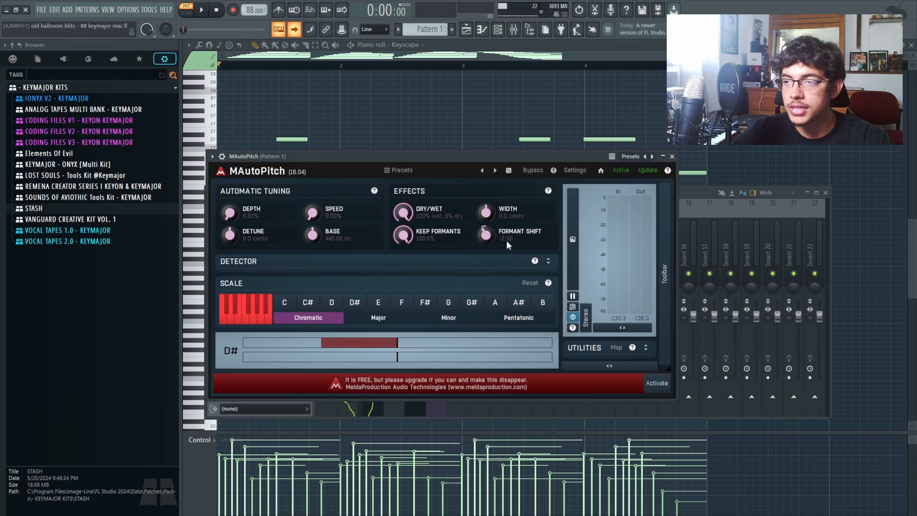
left_click_drag(441, 154, 442, 151)
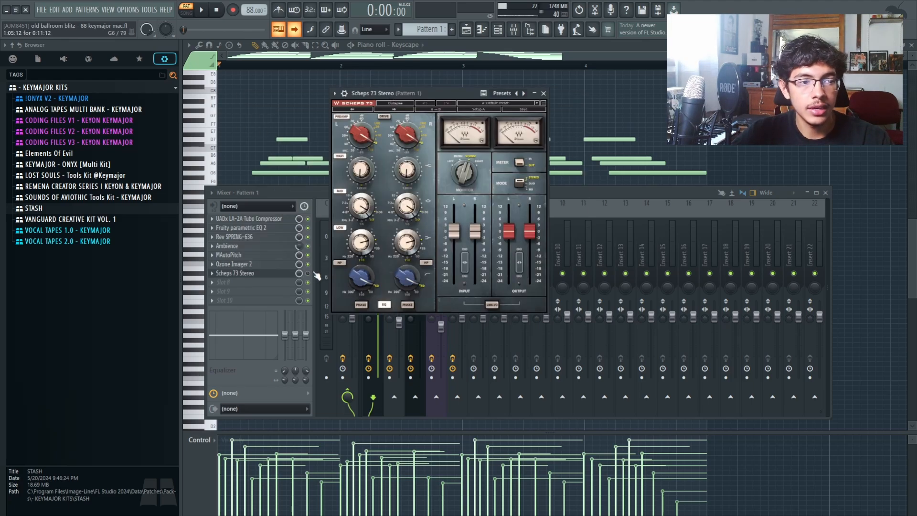
left_click_drag(417, 89, 405, 97)
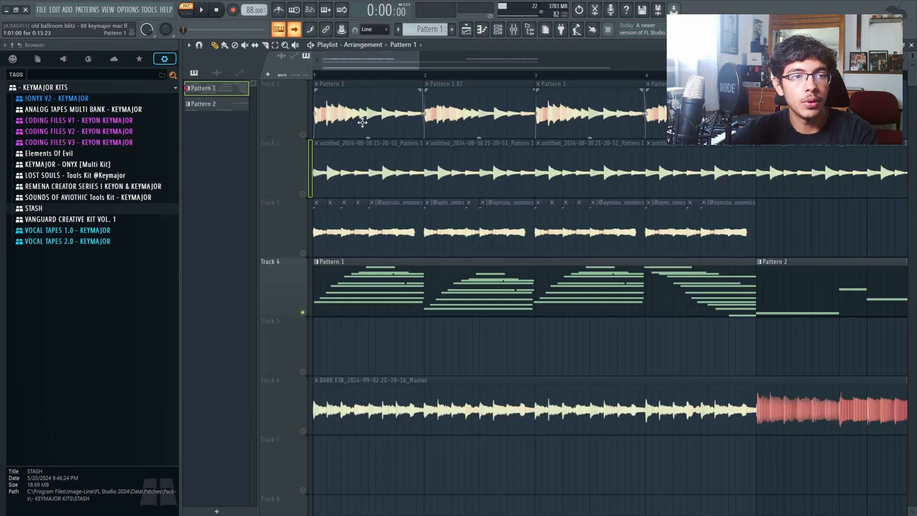
- Try duplicating the first Pattern 1 audio clip on Track 1 over the clip at bar 2
double_click(363, 122)
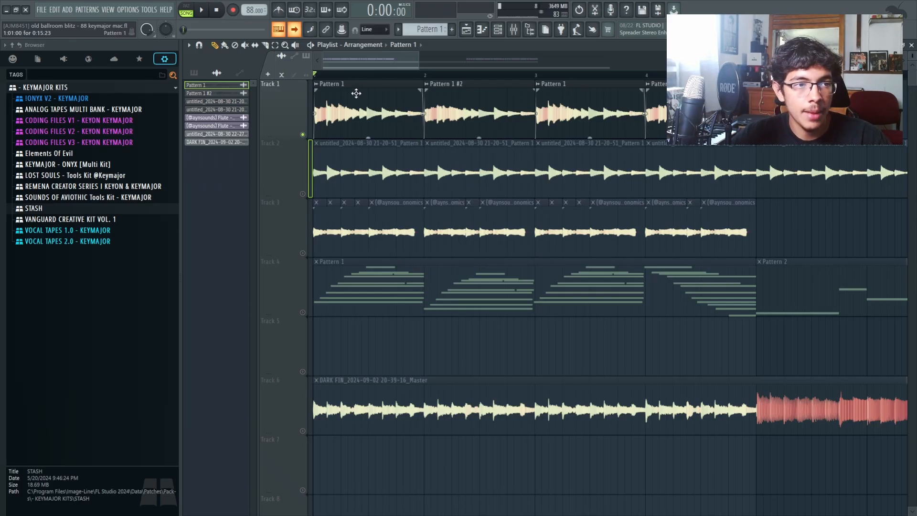
left_click_drag(356, 93, 375, 101)
key("ctrl+b")
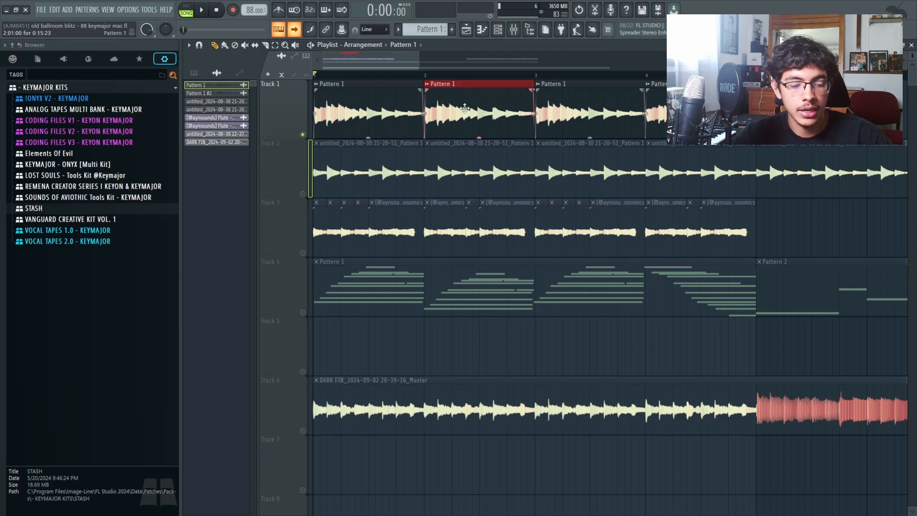
double_click(465, 108)
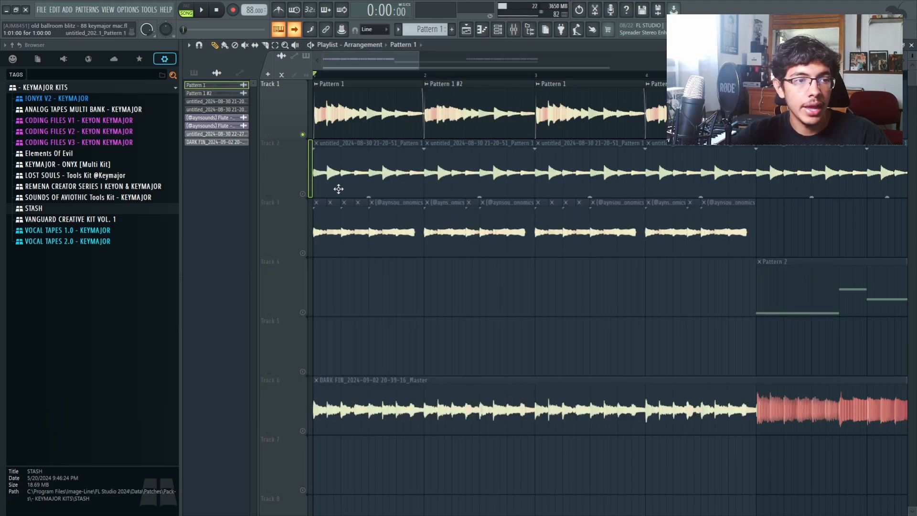
- Inspect the sample settings of the first audio clip on Track 2
double_click(339, 189)
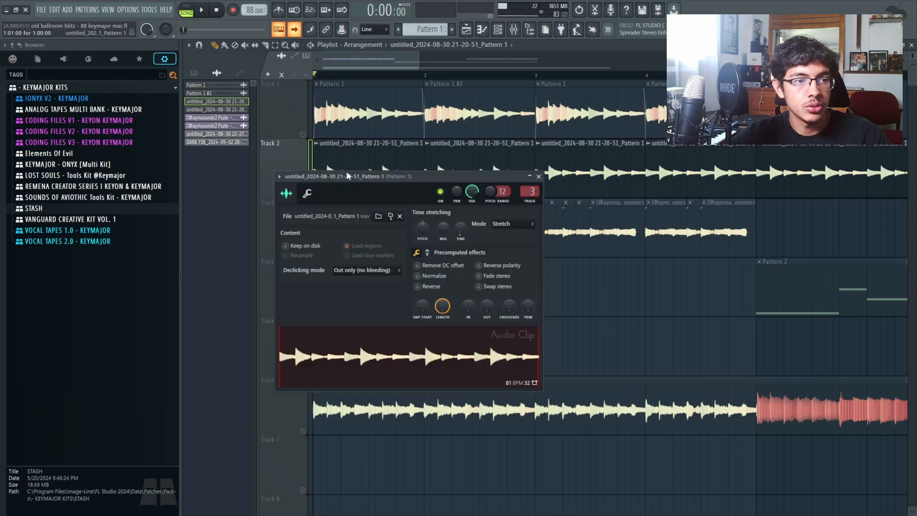
key("Escape")
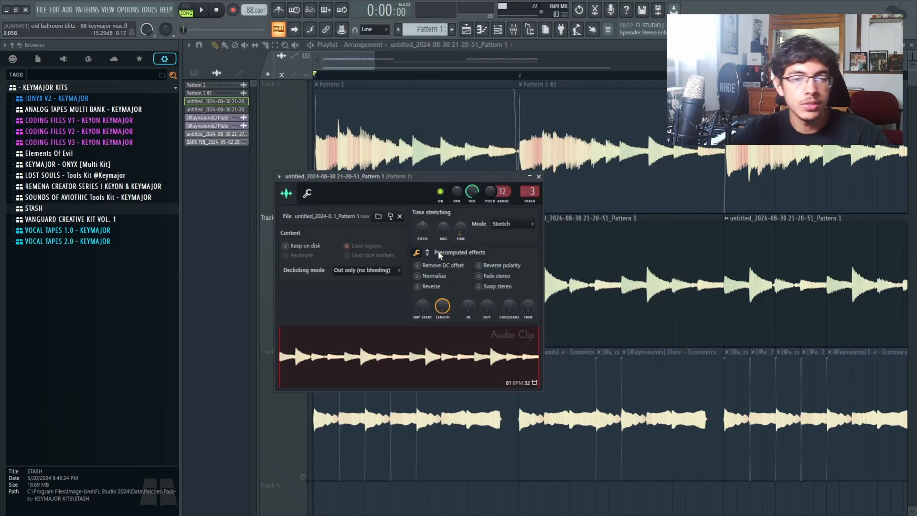
key("Escape")
- Try lengthening the fade-out and fade-in where the first two audio clips on Track 1 meet, undoing each change
scroll(309, 213, "up", 5)
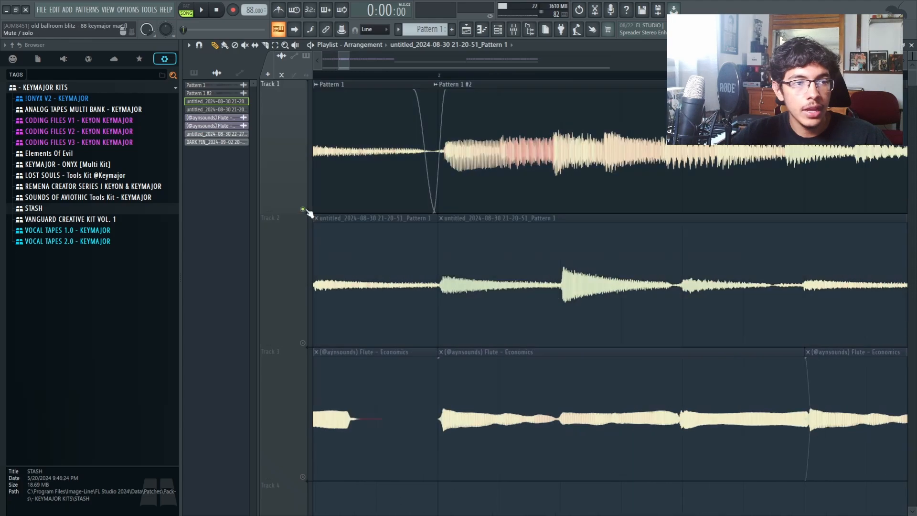
scroll(382, 160, "up", 2)
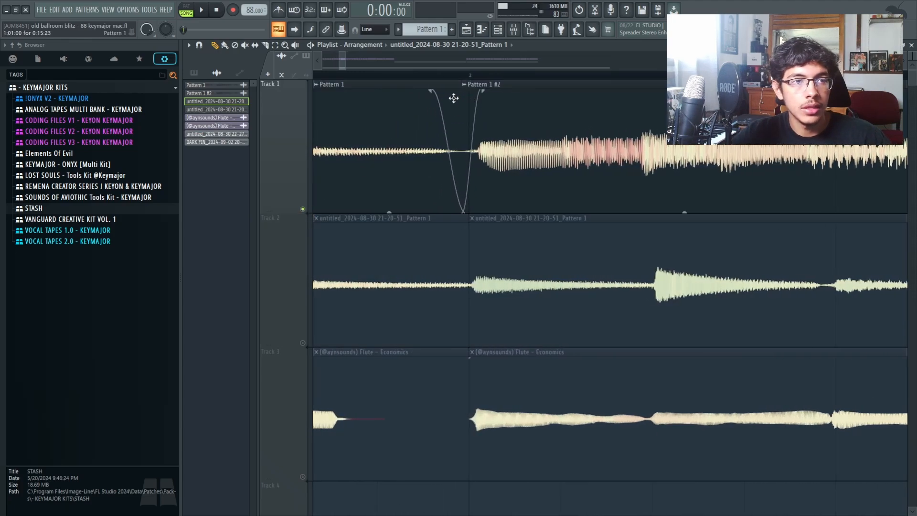
left_click_drag(431, 92, 395, 114)
key("ctrl+z")
left_click_drag(483, 91, 502, 98)
key("ctrl+z")
scroll(448, 145, "down", 4)
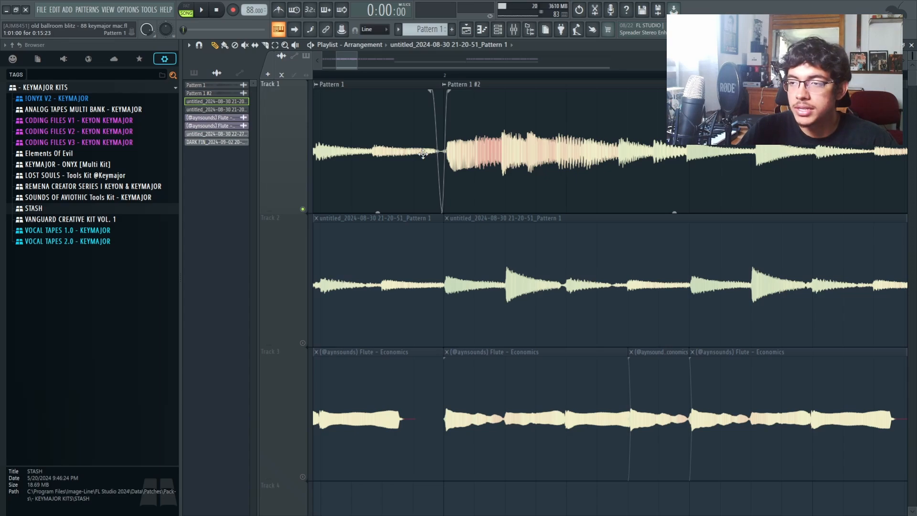
- Solo Track 2, inspect the sample settings of its second audio clip and play the track back
key("F9")
key("F9")
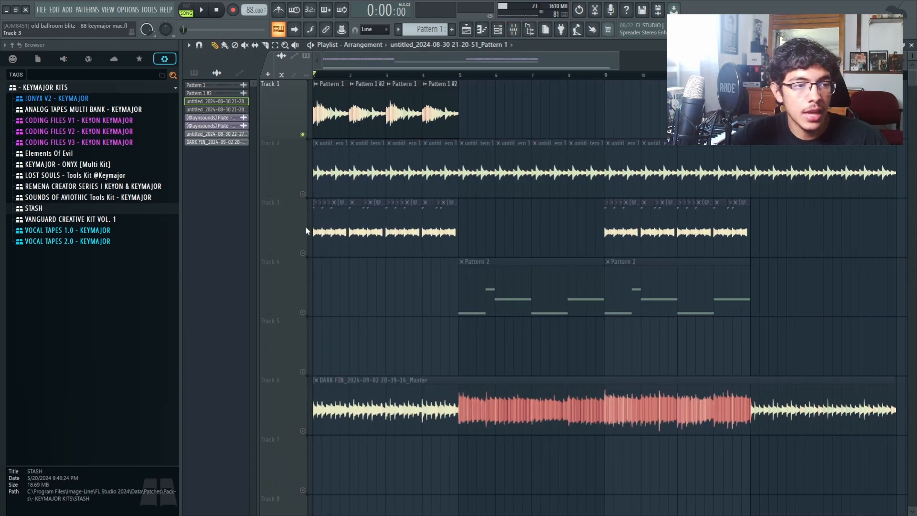
scroll(354, 160, "up", 4)
left_click(356, 159, "ctrl")
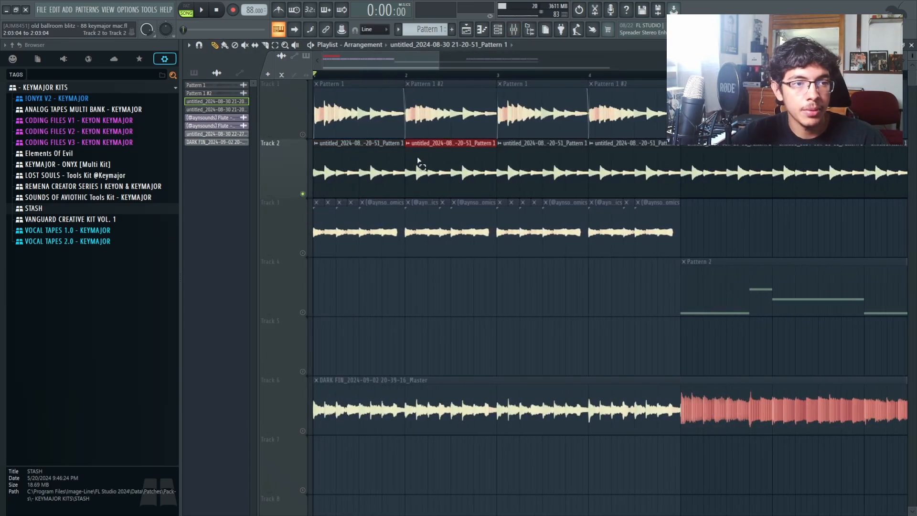
double_click(425, 147)
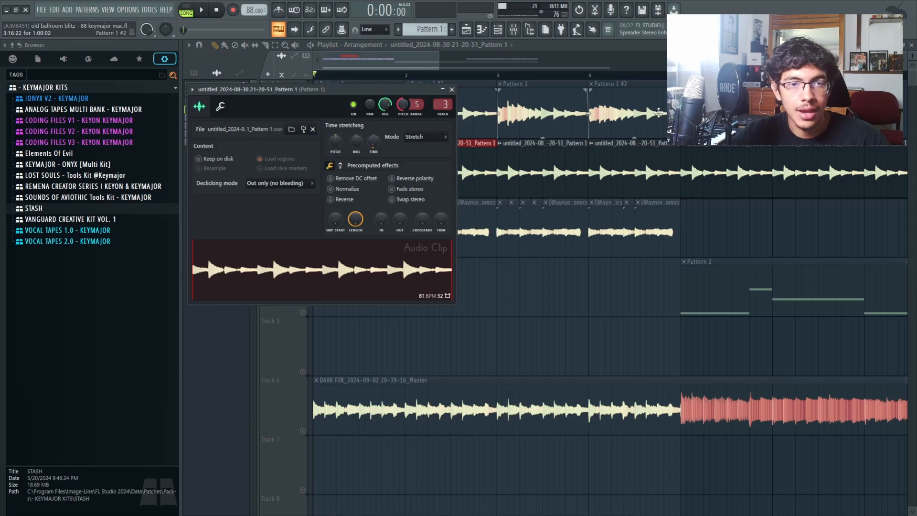
key("Escape")
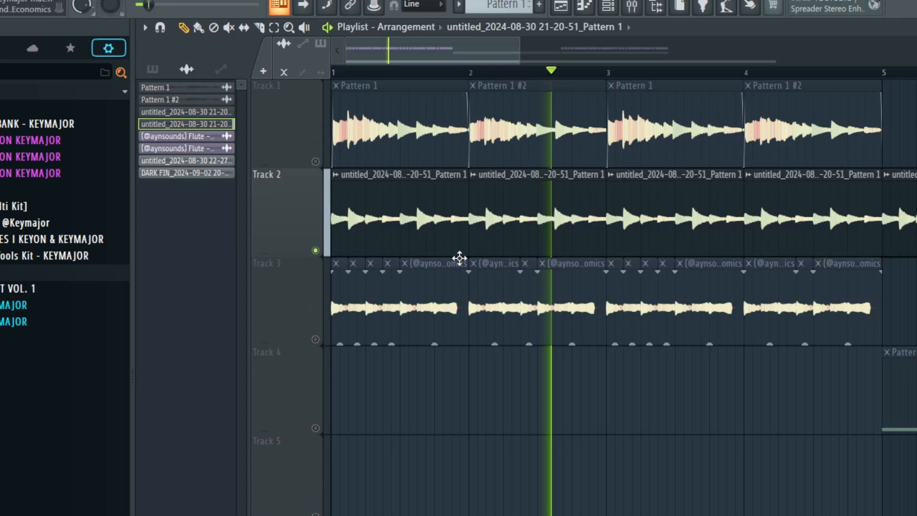
key("space")
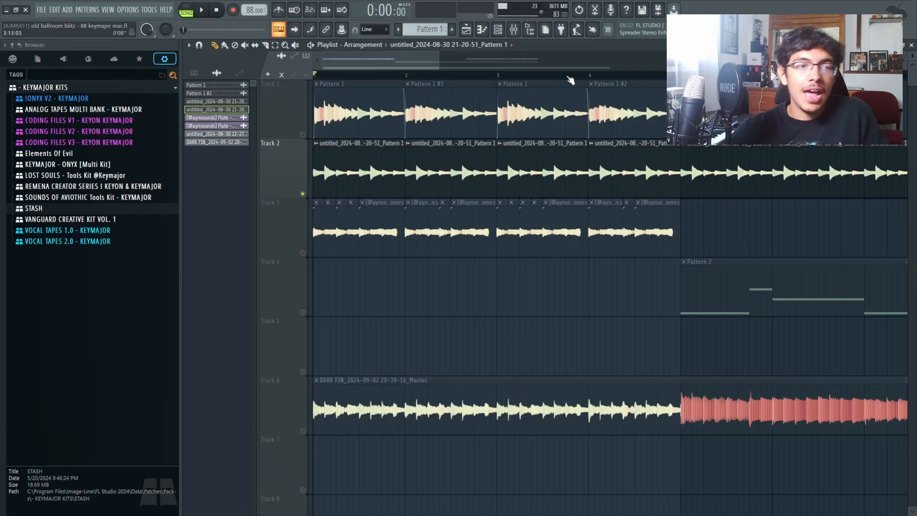
- Save the project and check the channel rack
key("ctrl+s")
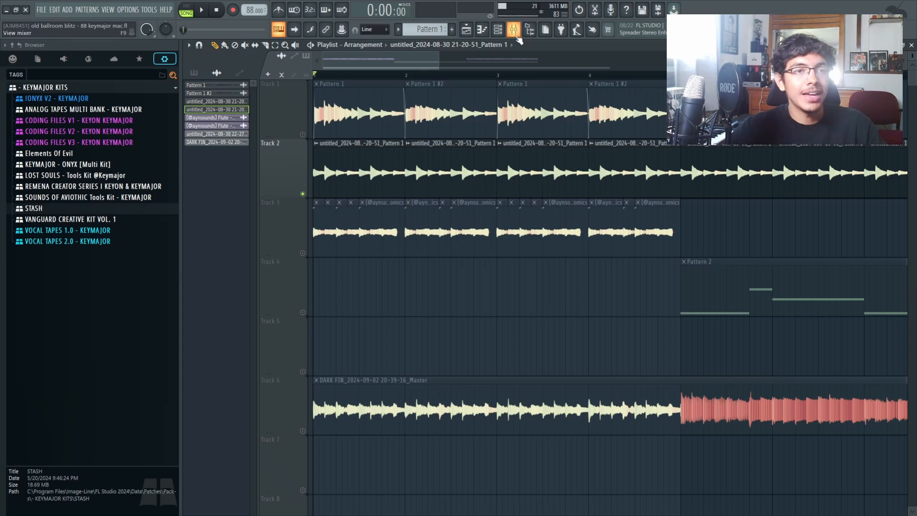
left_click(498, 29)
key("F6")
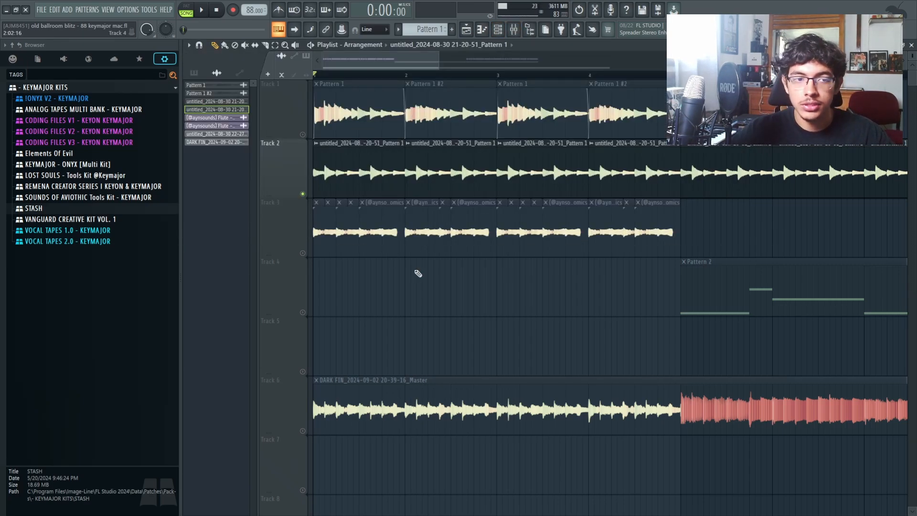
- Audition Track 2 and compare the effects chains of mixer inserts 3 and 1
key("F9")
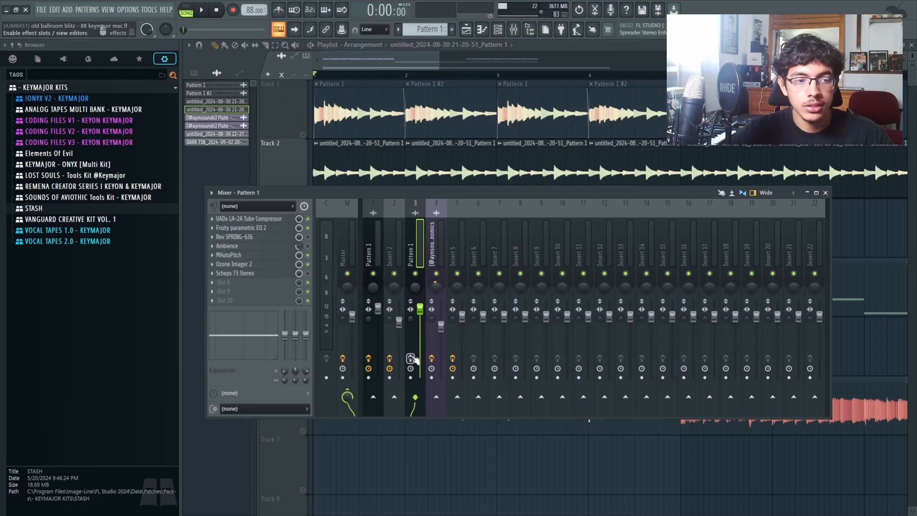
key("F9")
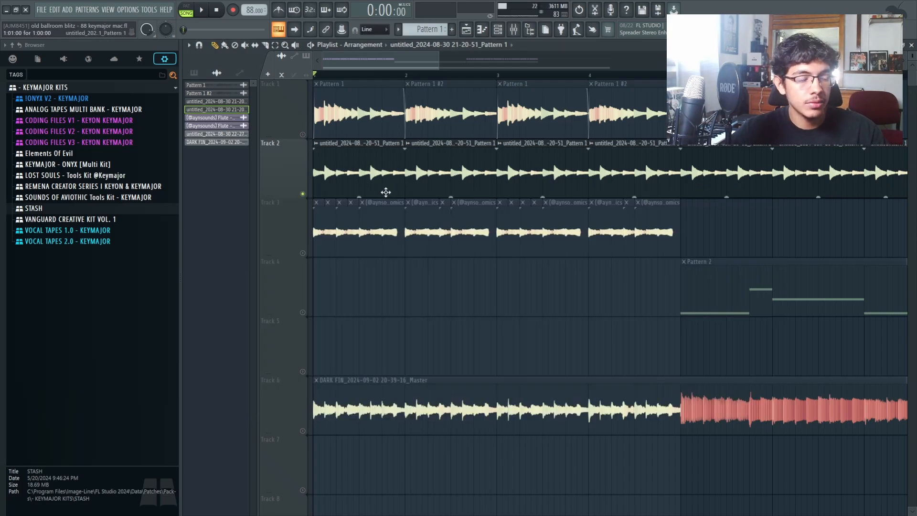
key("space")
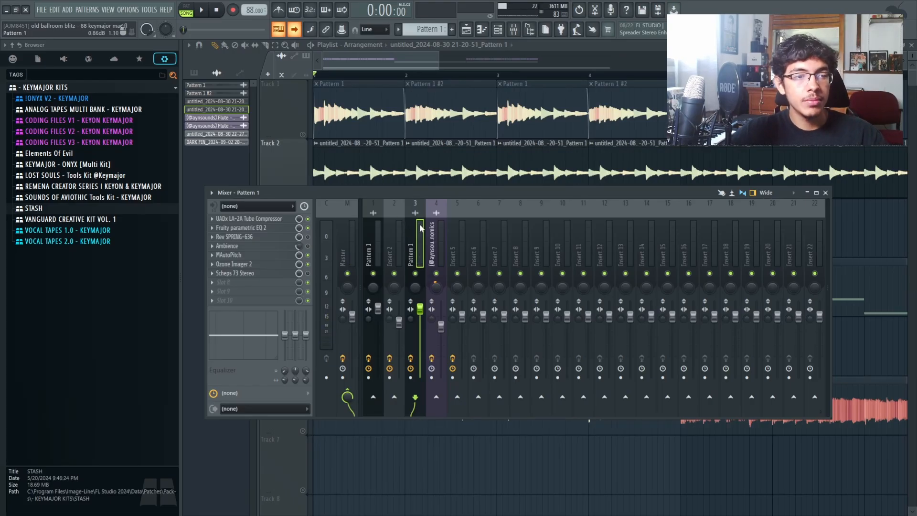
left_click(370, 231)
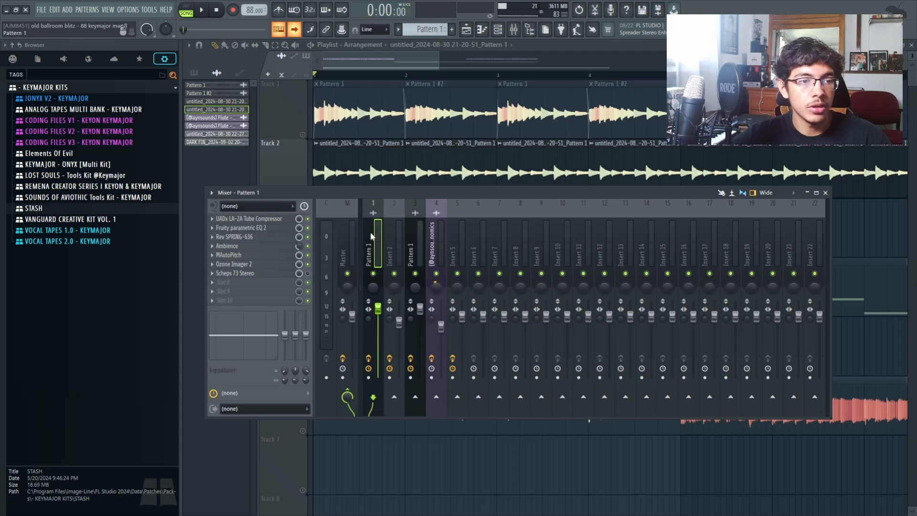
- Inspect the Rev SPRING-636, Ambience and Scheps 73 effects on mixer insert 3
left_click(414, 234)
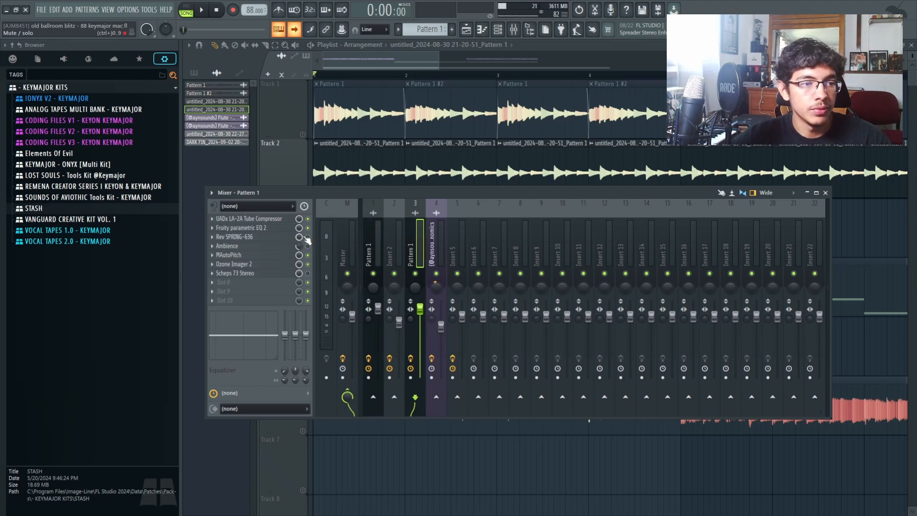
left_click(268, 238)
left_click(267, 238)
left_click(229, 246)
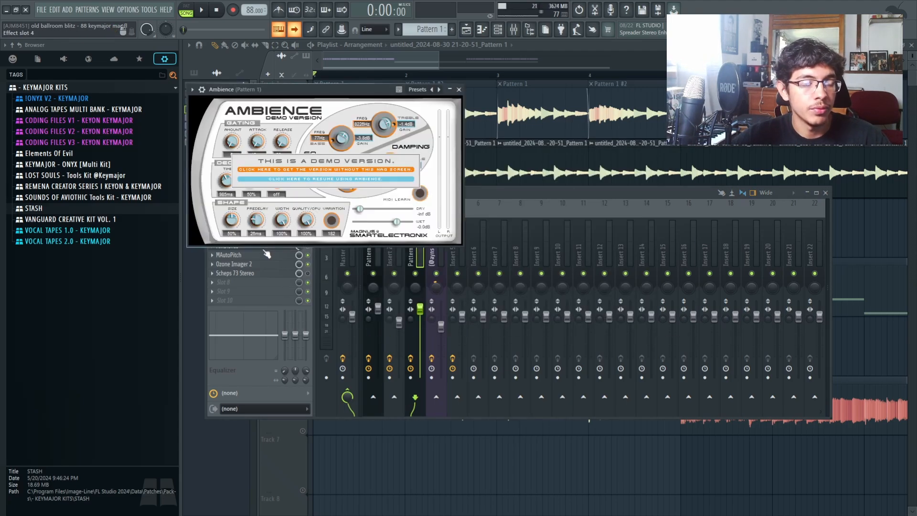
left_click_drag(288, 91, 362, 86)
left_click(234, 247)
left_click(236, 273)
left_click_drag(361, 86, 396, 95)
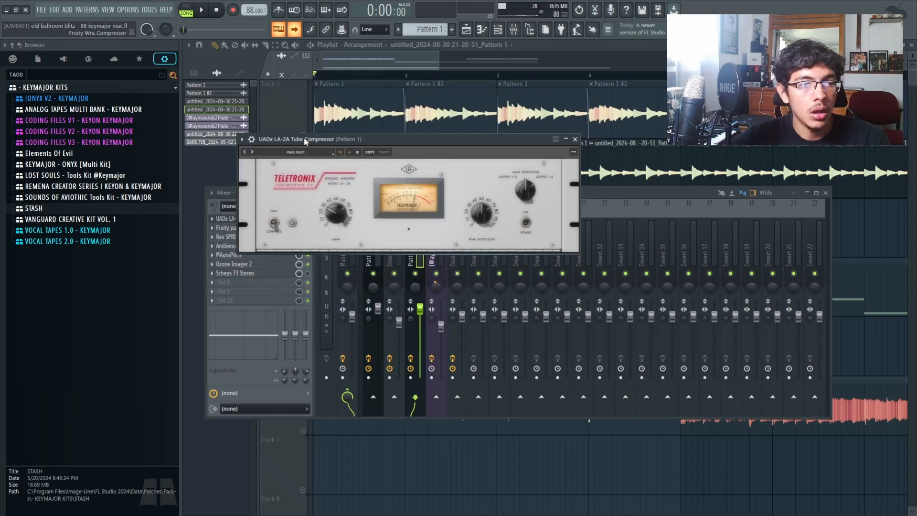
- Check the UADx LA-2A compressor controls and the Fruity Parametric EQ 2 curve on mixer insert 3
left_click_drag(304, 137, 371, 210)
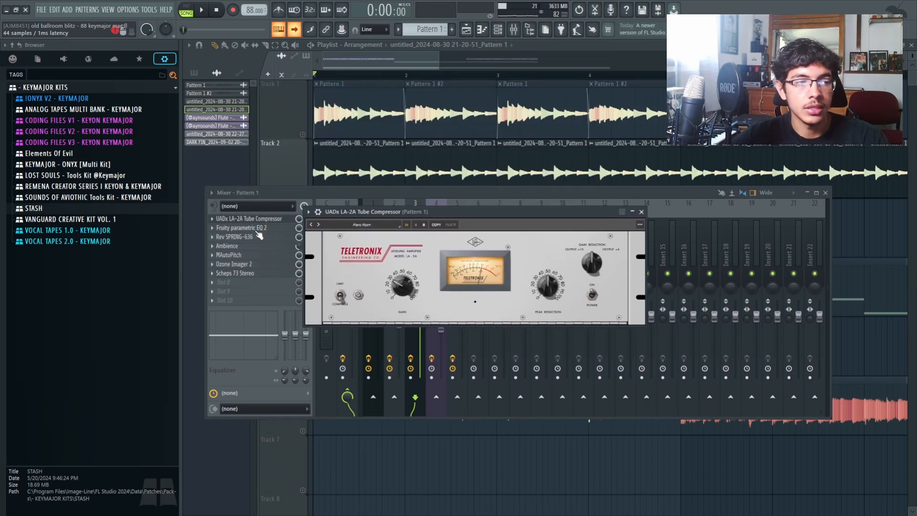
left_click(256, 230)
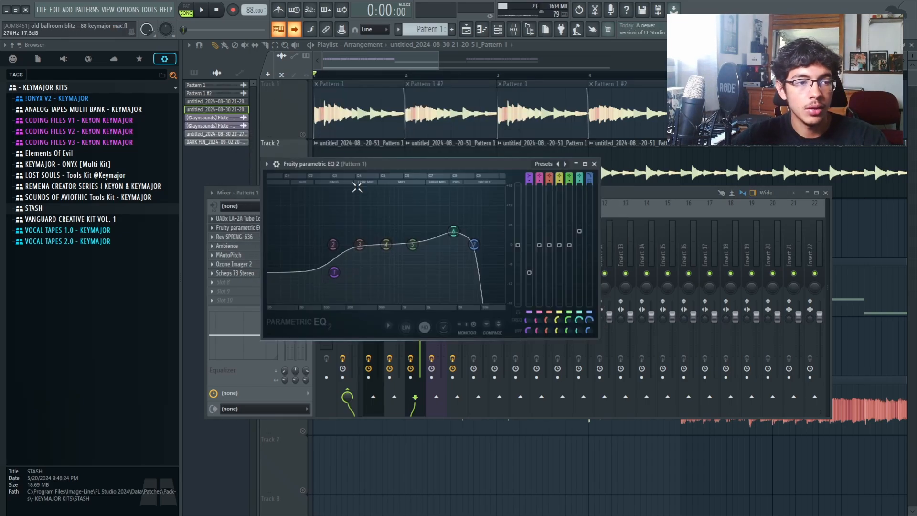
left_click_drag(343, 164, 361, 162)
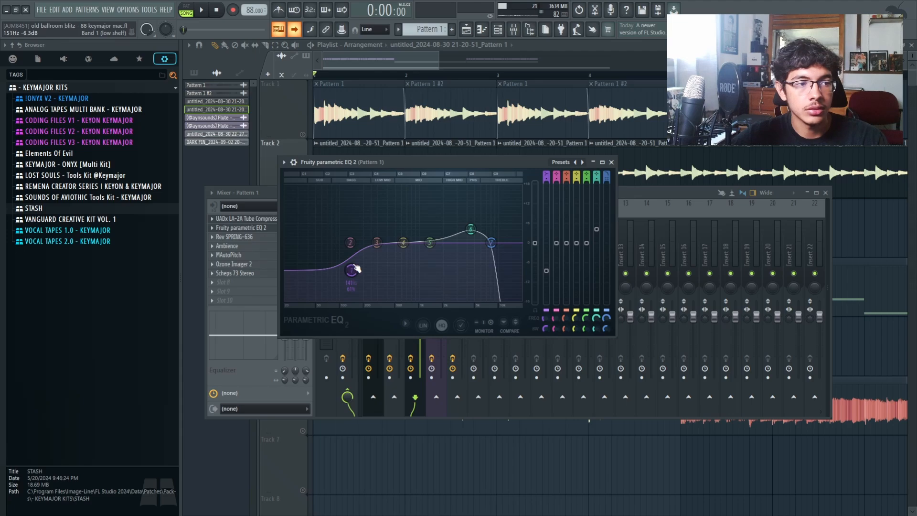
left_click(241, 228)
- Review the MAutoPitch and Ozone Imager 2 settings on insert 3, then return to the playlist
left_click(230, 255)
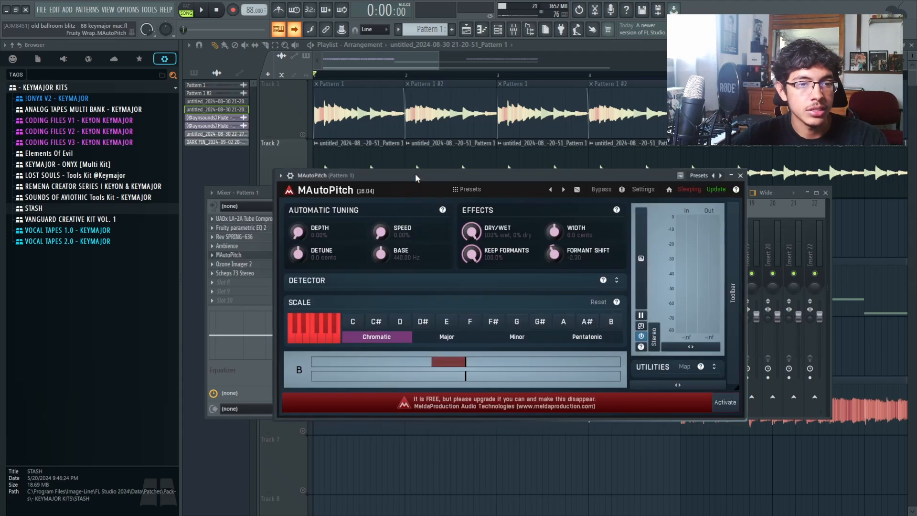
left_click_drag(415, 178, 439, 167)
left_click(234, 264)
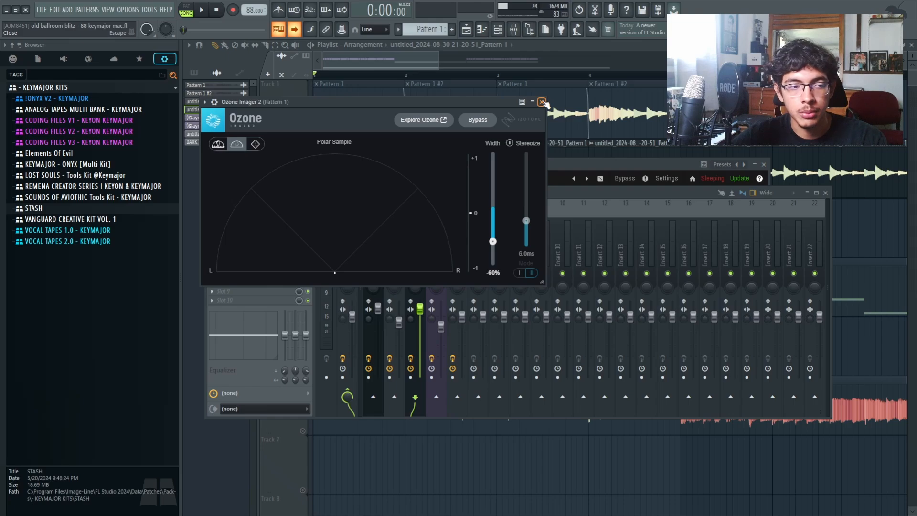
left_click(543, 102)
left_click(515, 27)
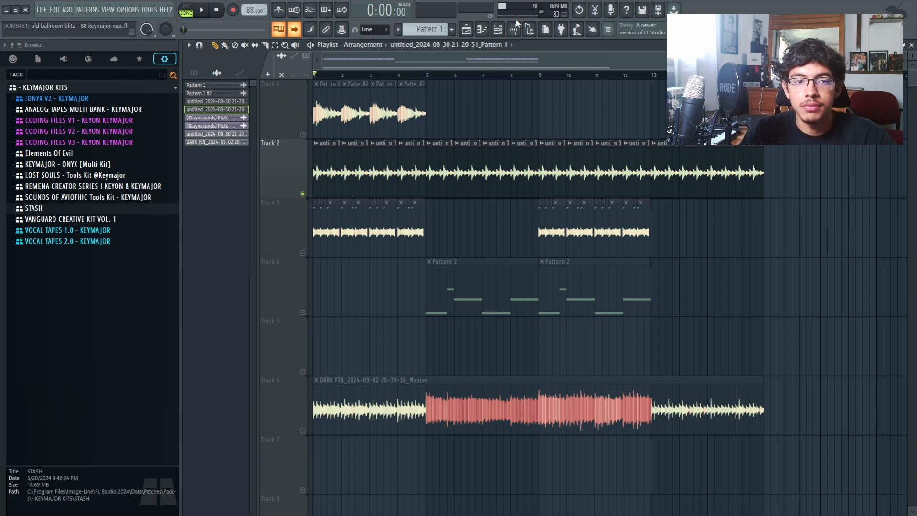
- Solo and play Track 3, then locate its flute clip's source sample in the browser
right_click(303, 254)
scroll(308, 255, "up", 5)
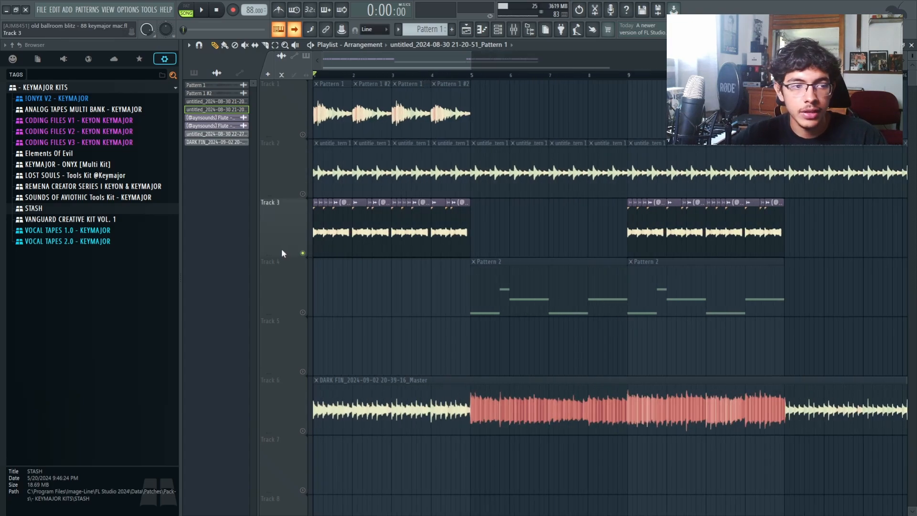
key("space")
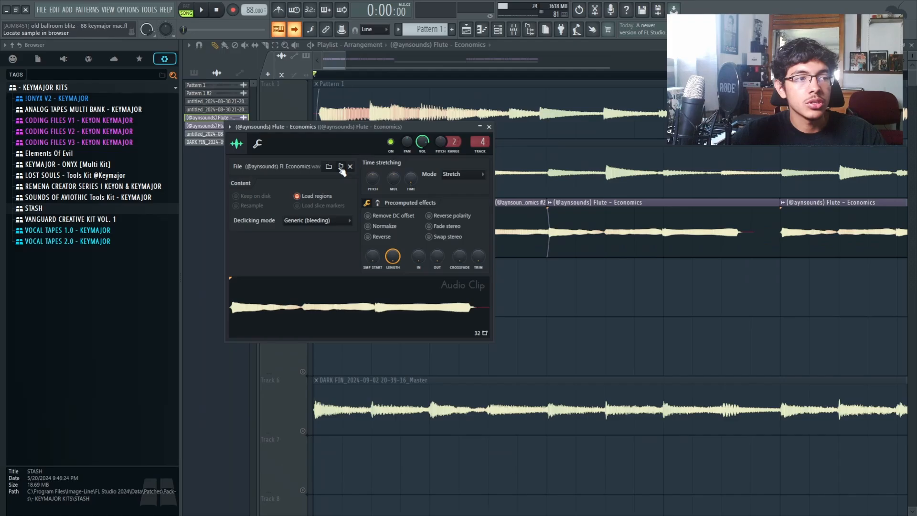
left_click(341, 169)
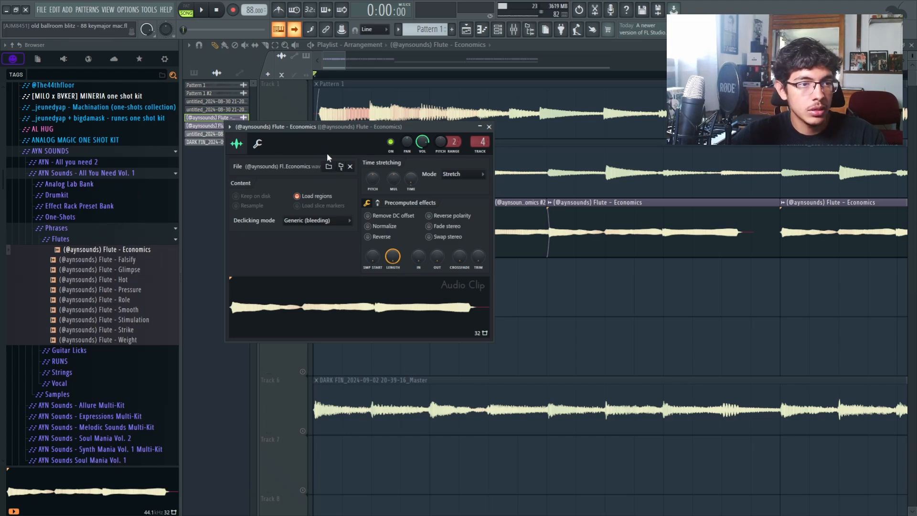
key("Escape")
- Examine how the flute sample is sliced across the first bar of Track 3, selecting its clips
scroll(438, 230, "down", 3)
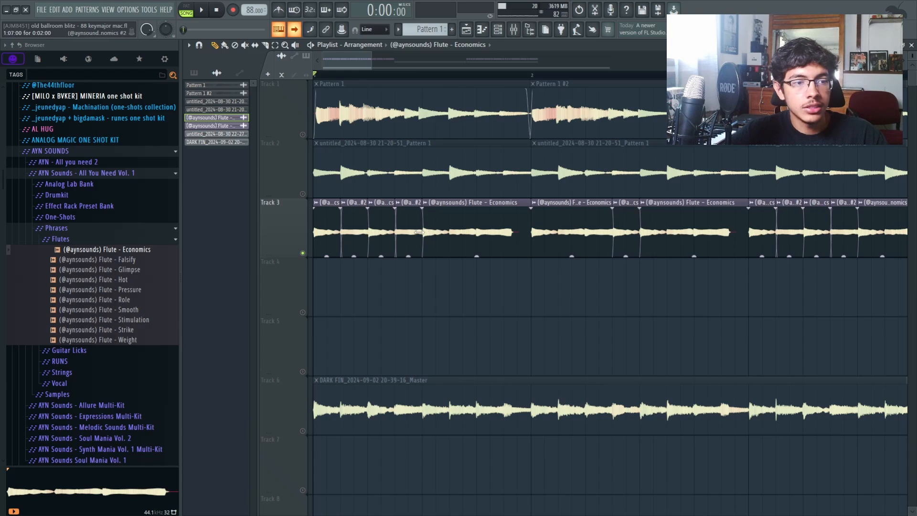
left_click_drag(416, 233, 233, 249, "ctrl")
left_click(453, 241, "ctrl")
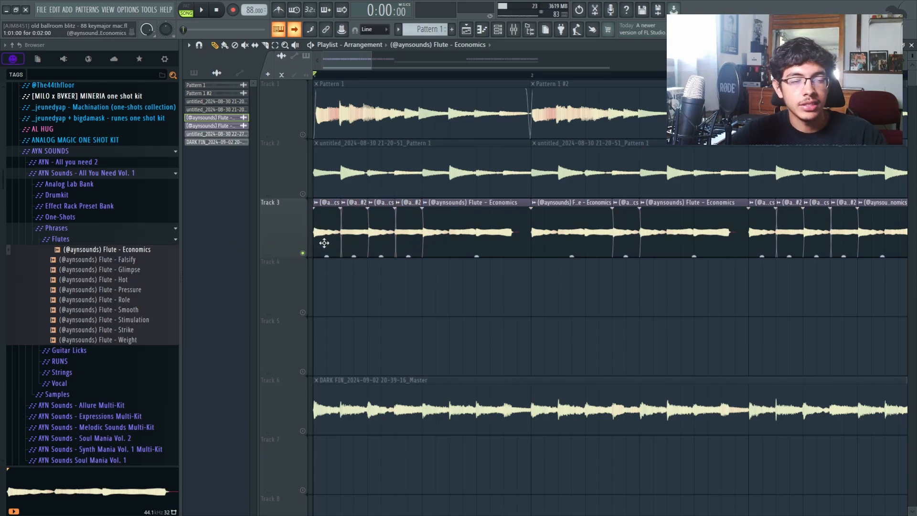
scroll(473, 237, "up", 3)
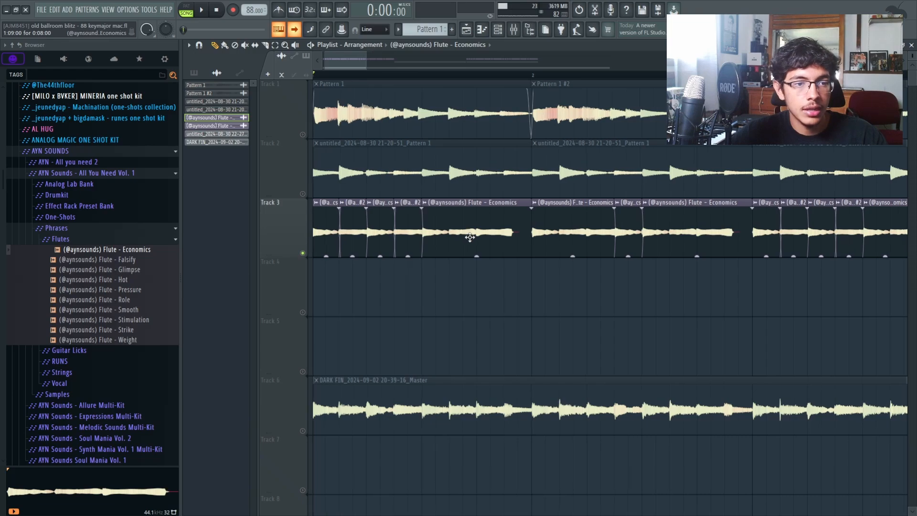
left_click_drag(469, 223, 321, 238, "ctrl")
scroll(449, 234, "down", 4)
- Select the opening flute slices in bar 2 of Track 3 and compare them with the first bar's slices
left_click_drag(406, 233, 544, 241, "shift")
key("ctrl+z")
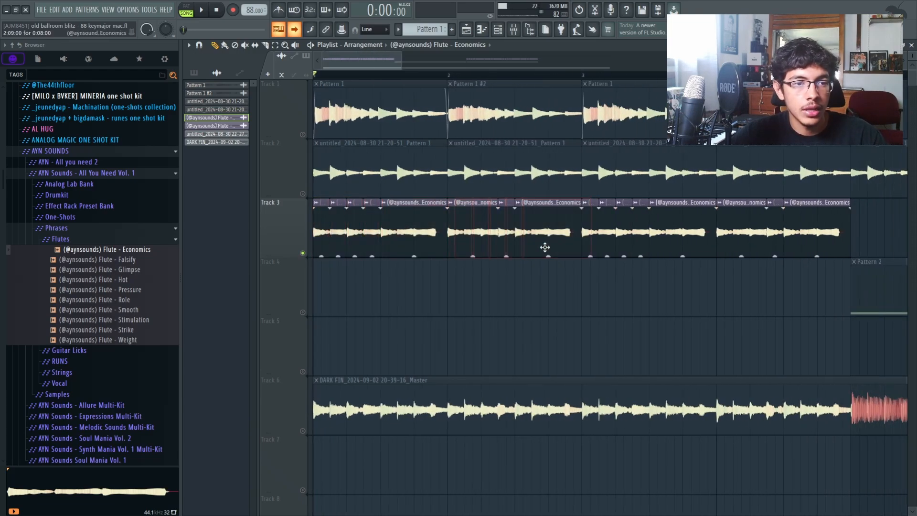
scroll(481, 239, "up", 3)
left_click_drag(461, 237, 549, 241, "ctrl")
scroll(526, 236, "down", 2)
scroll(550, 248, "down", 3)
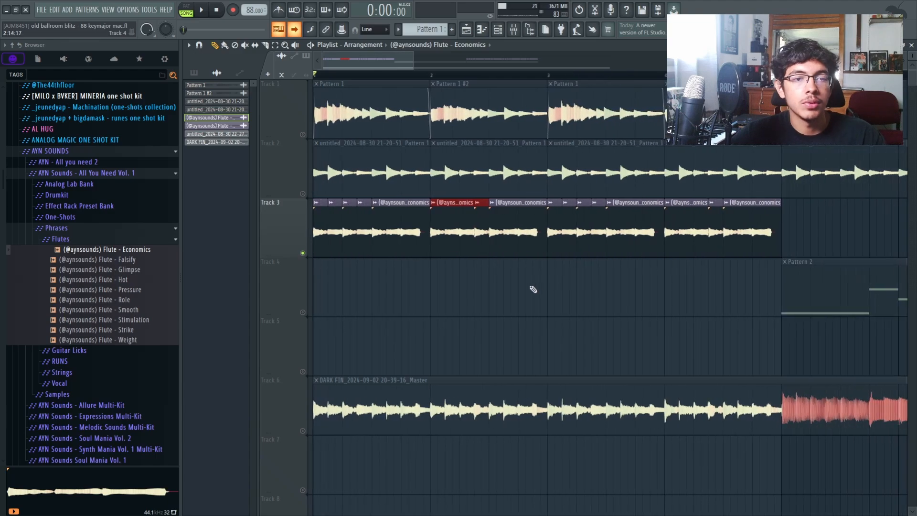
left_click_drag(479, 251, 321, 243, "ctrl")
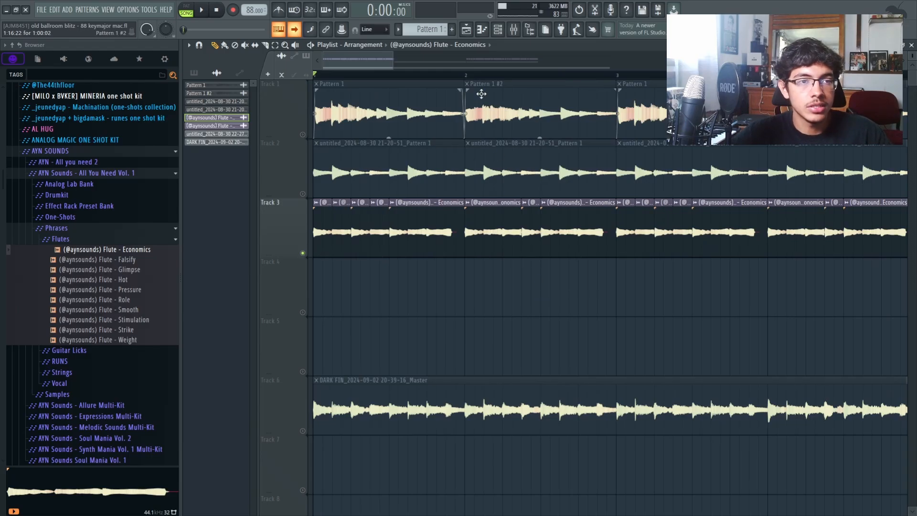
- Inspect the flute's Fruity Parametric EQ 2 curve and panning on mixer insert 4, then close the mixer
scroll(501, 76, "down", 2)
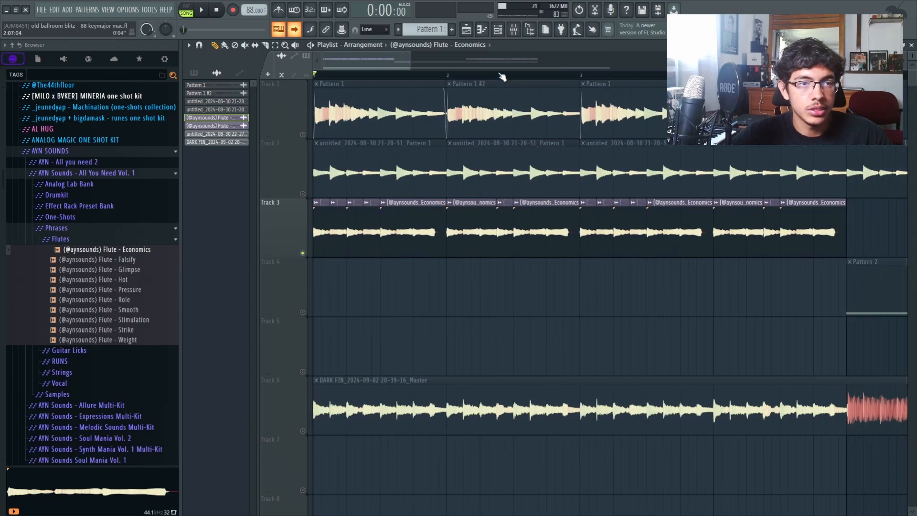
left_click(513, 30)
left_click(283, 221)
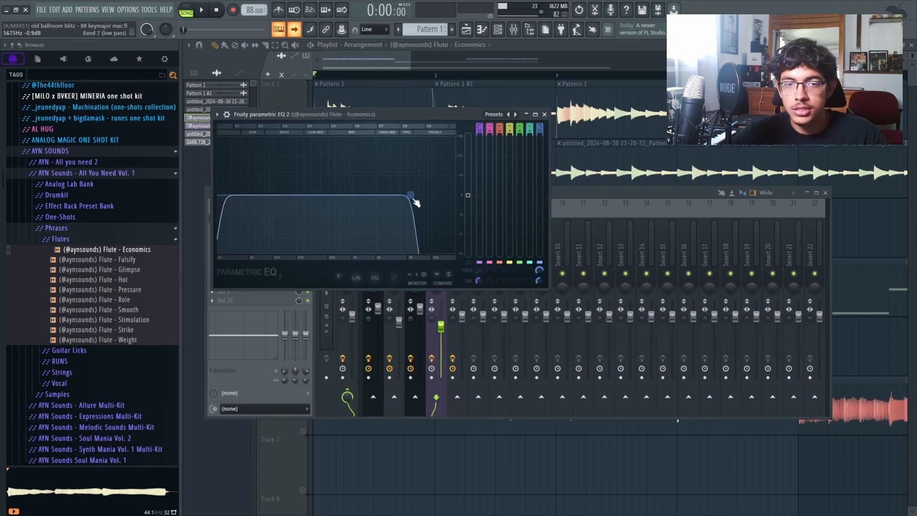
left_click_drag(421, 114, 655, 80)
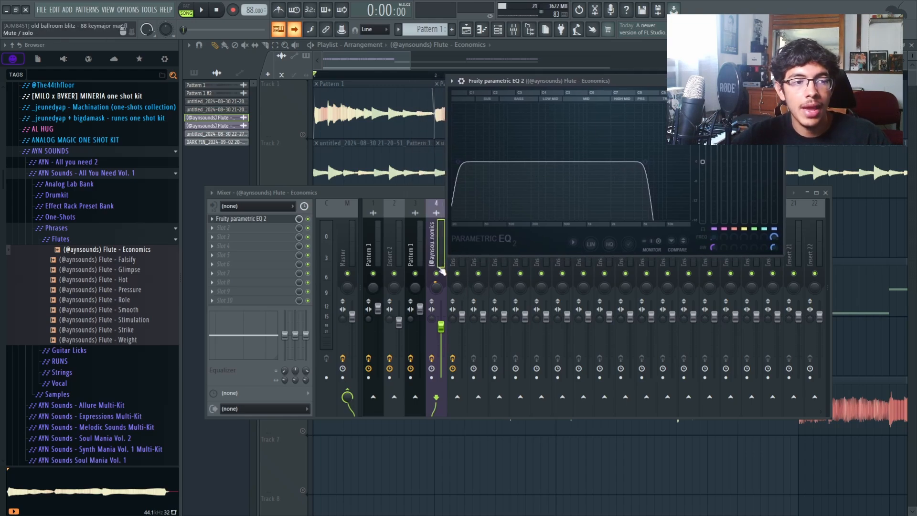
key("Escape")
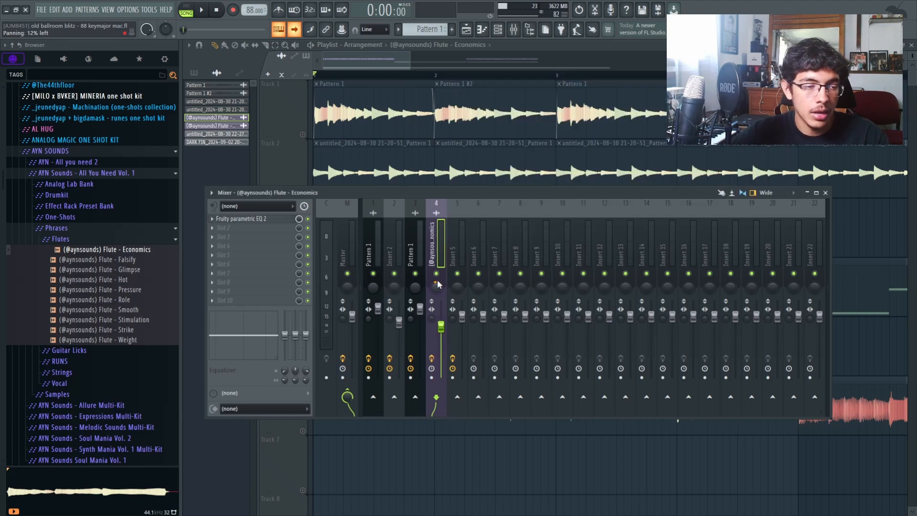
key("Escape")
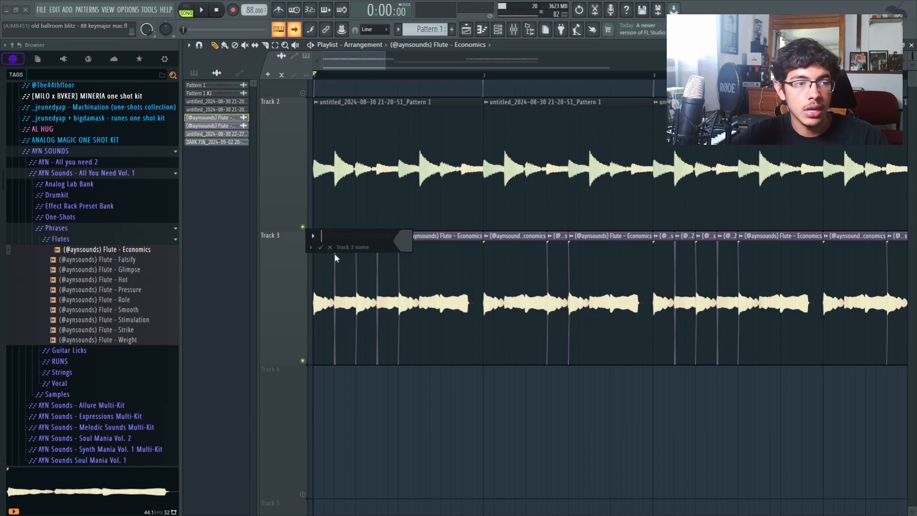
- Dismiss the Track 3 name entry and view the Pattern 2 notes on Track 4
left_click(329, 248)
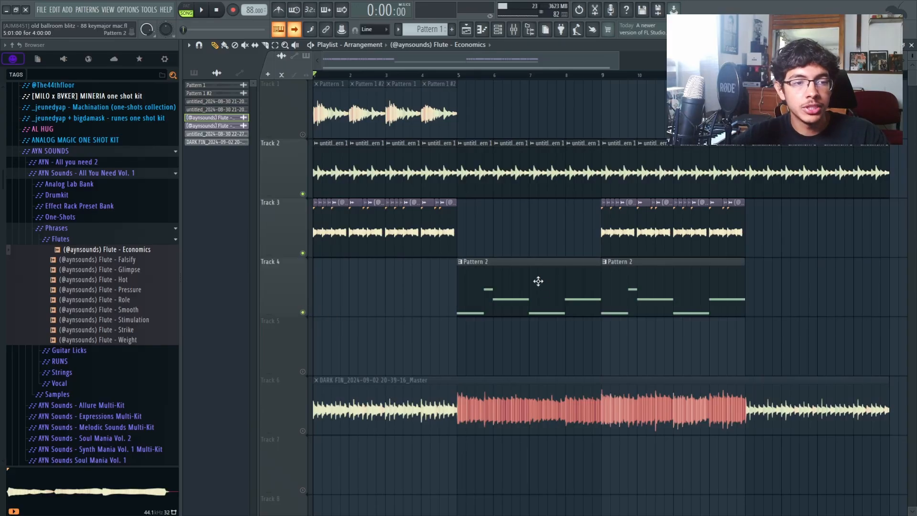
double_click(538, 281)
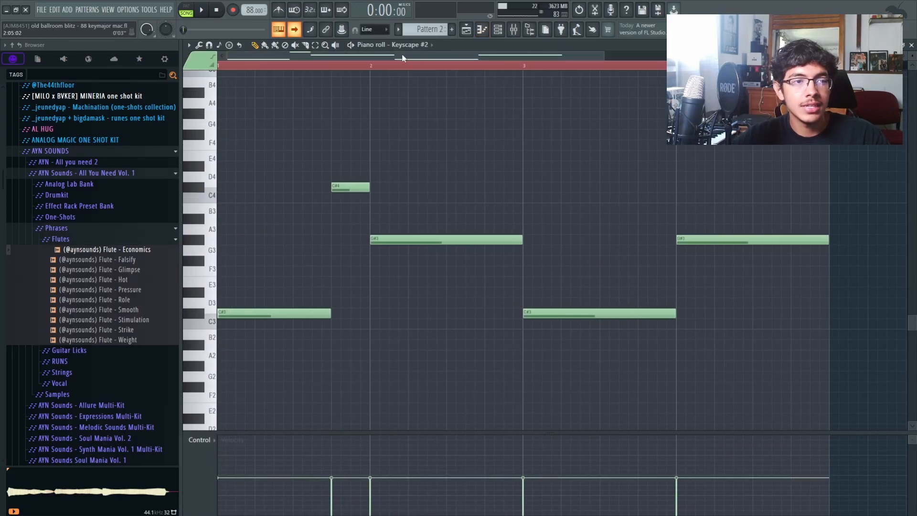
key("Escape")
key("Escape")
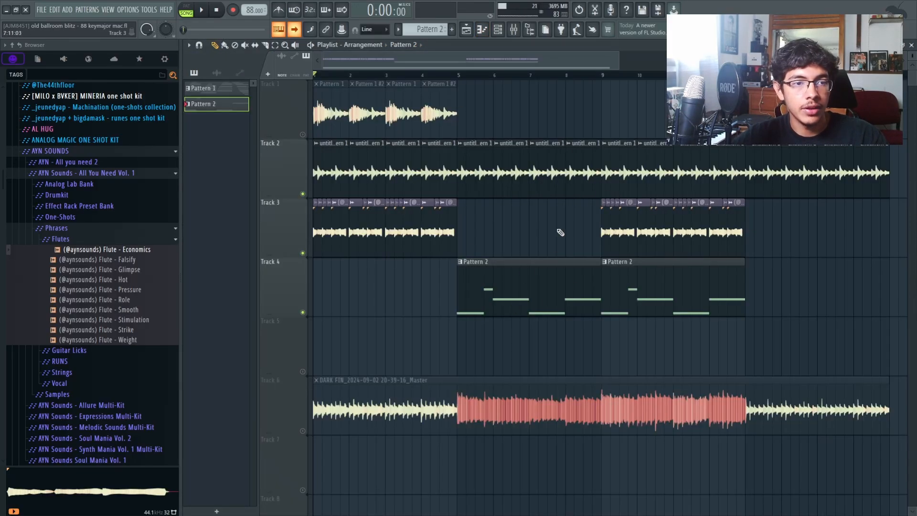
- Check the Keyscape preset used by Pattern 2 and examine the pattern's notes in the piano roll
left_click_drag(542, 215, 534, 199)
double_click(511, 246)
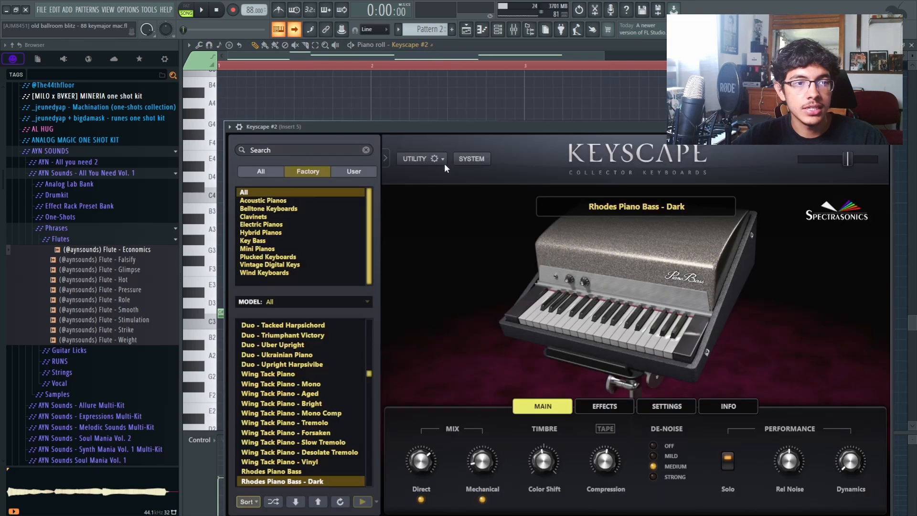
left_click_drag(423, 127, 399, 99)
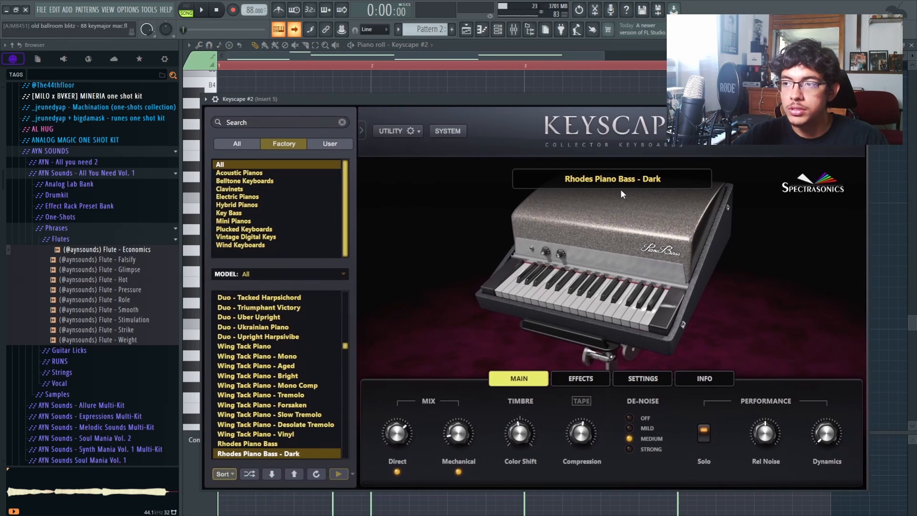
key("Escape")
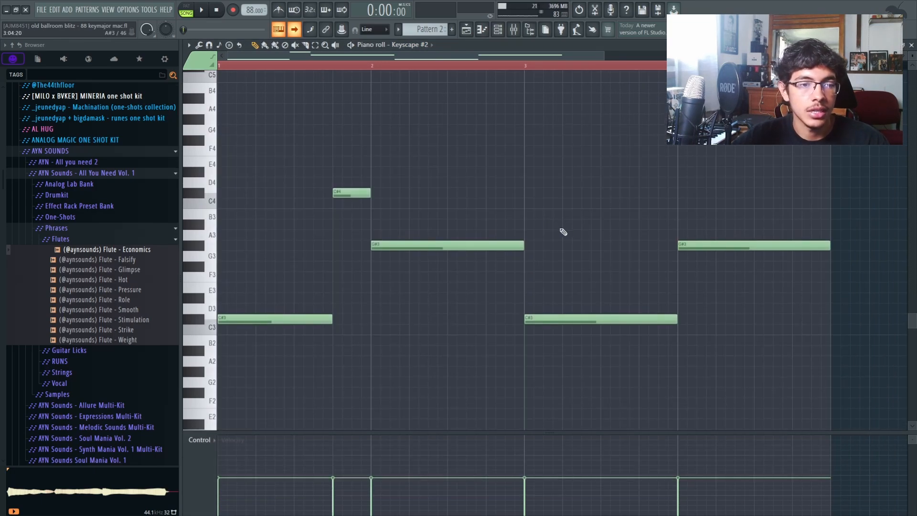
scroll(550, 190, "down", 3)
left_click_drag(549, 188, 493, 317)
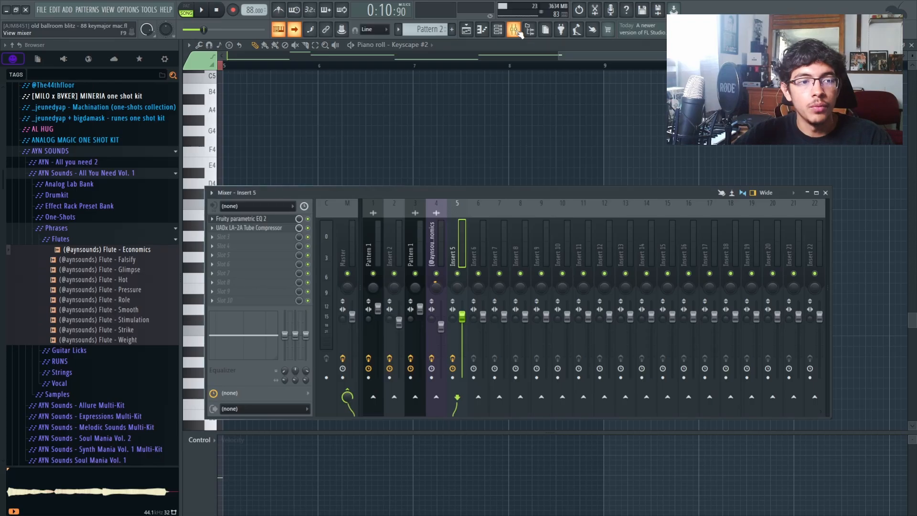
- Inspect the bass's Fruity Parametric EQ 2 curve and the UADx LA-2A compressor preset on mixer insert 5
left_click(264, 221)
left_click_drag(351, 136, 373, 115)
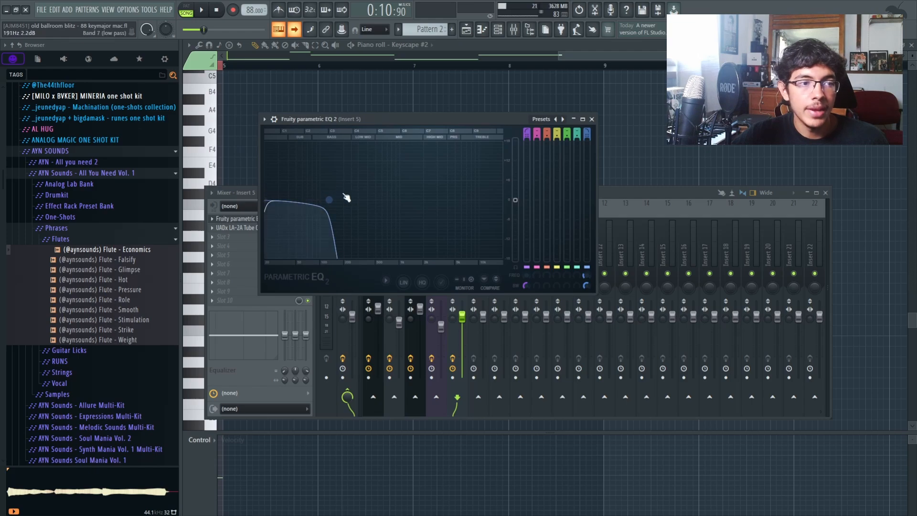
left_click(251, 220)
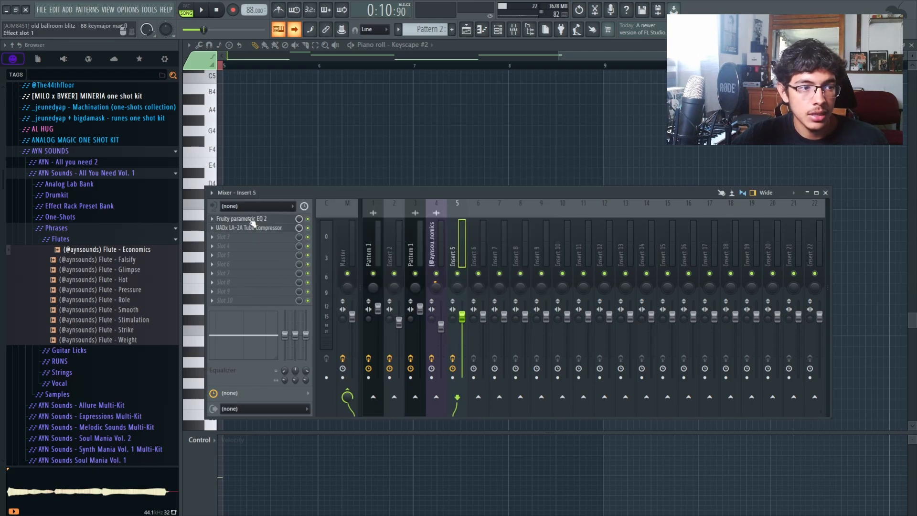
left_click(245, 229)
left_click_drag(338, 154, 321, 150)
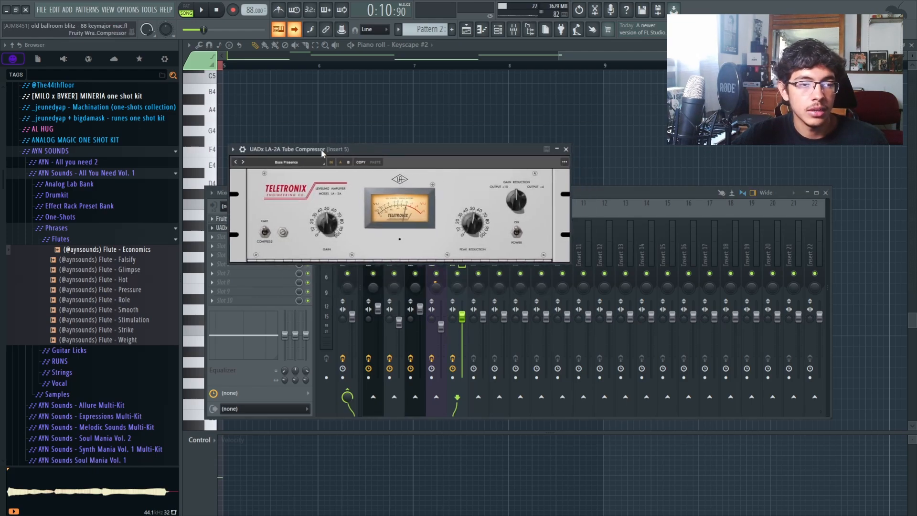
left_click(286, 162)
left_click(298, 165)
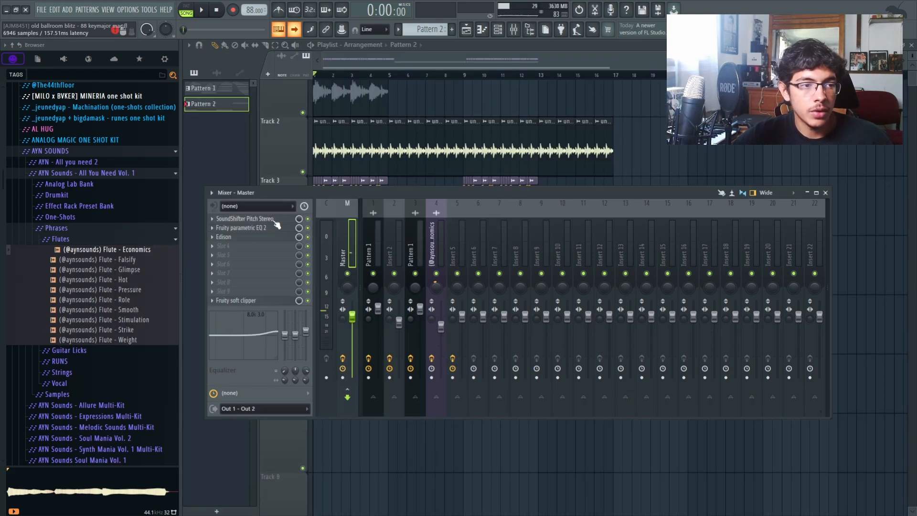
- Inspect the SoundShifter Pitch Stereo transposition and the Fruity Parametric EQ 2 curve on the master, and close both plugins
left_click(277, 224)
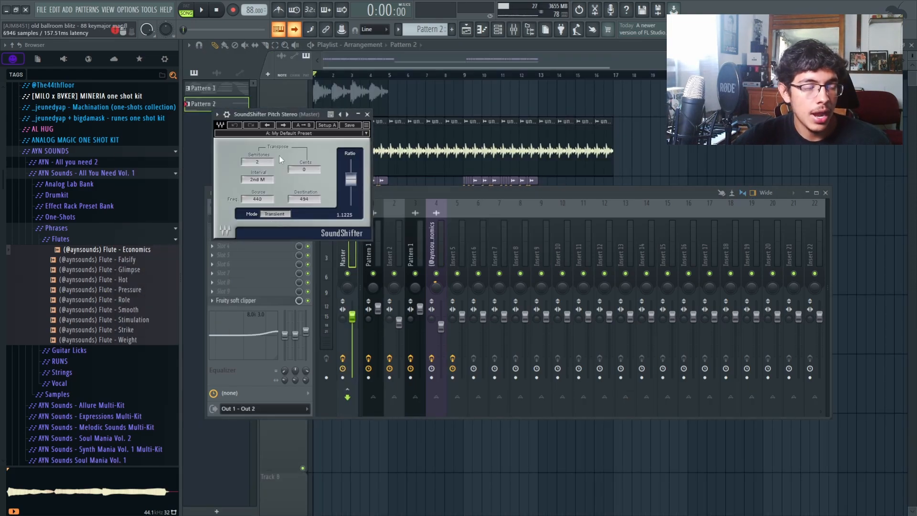
left_click_drag(294, 115, 429, 106)
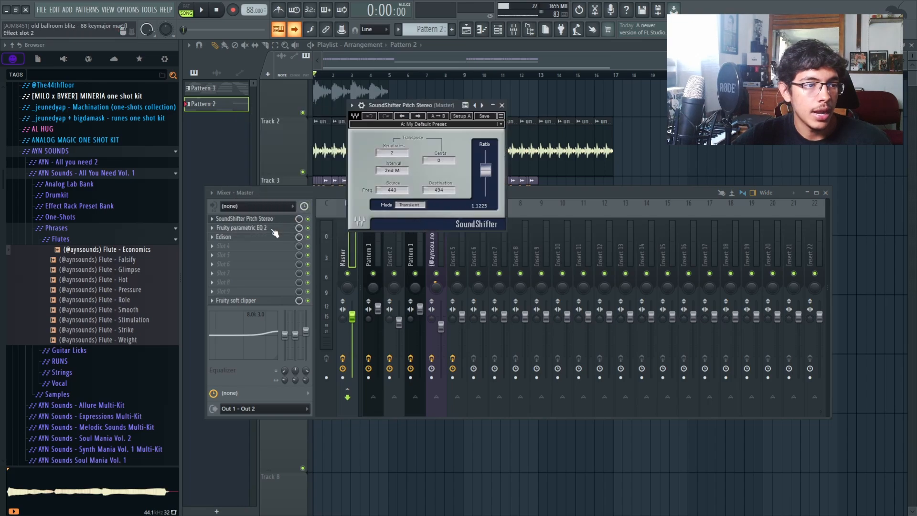
left_click(272, 228)
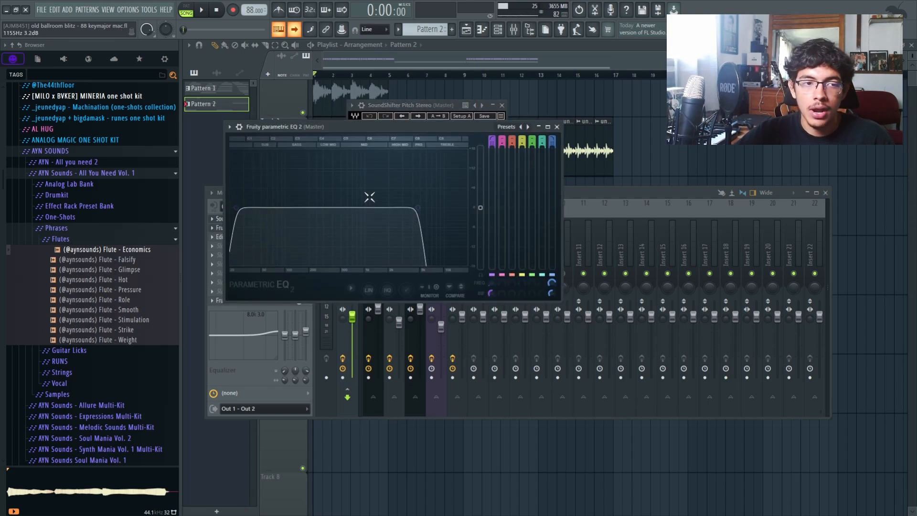
key("space")
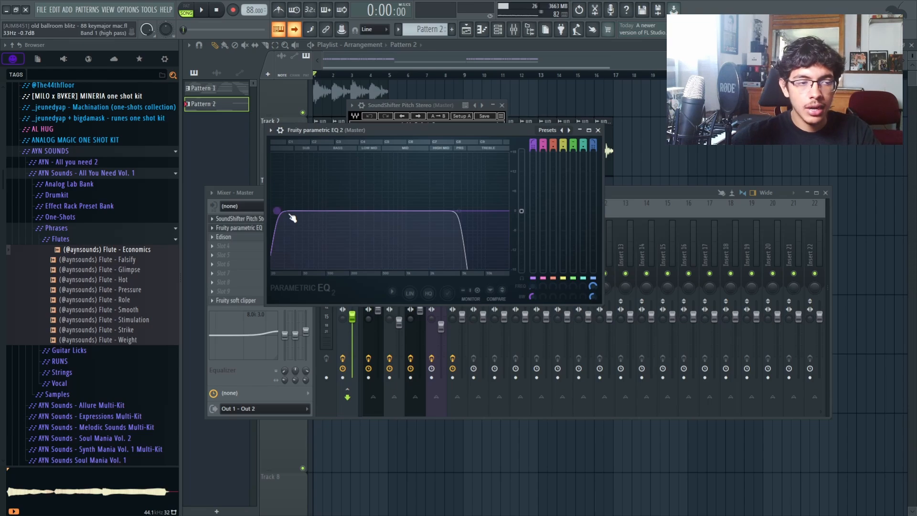
left_click(249, 228)
left_click(250, 219)
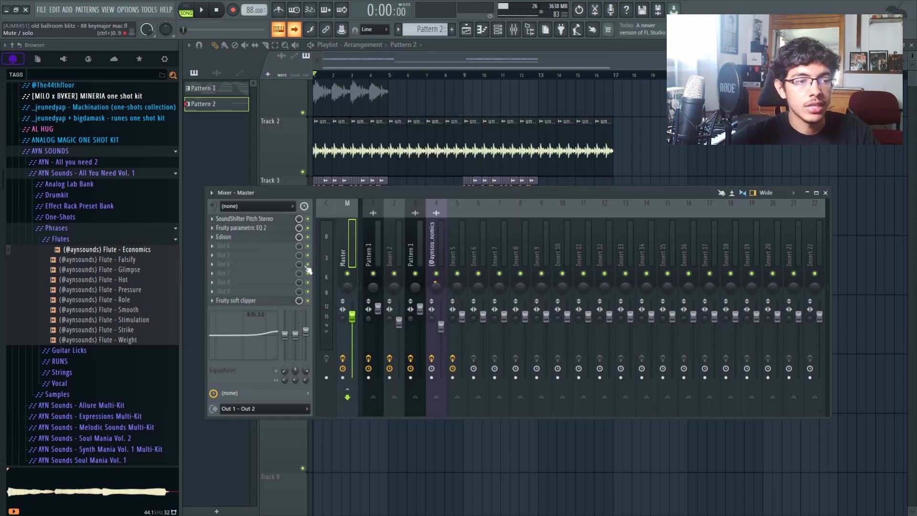
- Check the Fruity soft clipper on the master and return to the playlist to view the Track 6 audio clip
left_click(279, 300)
key("Escape")
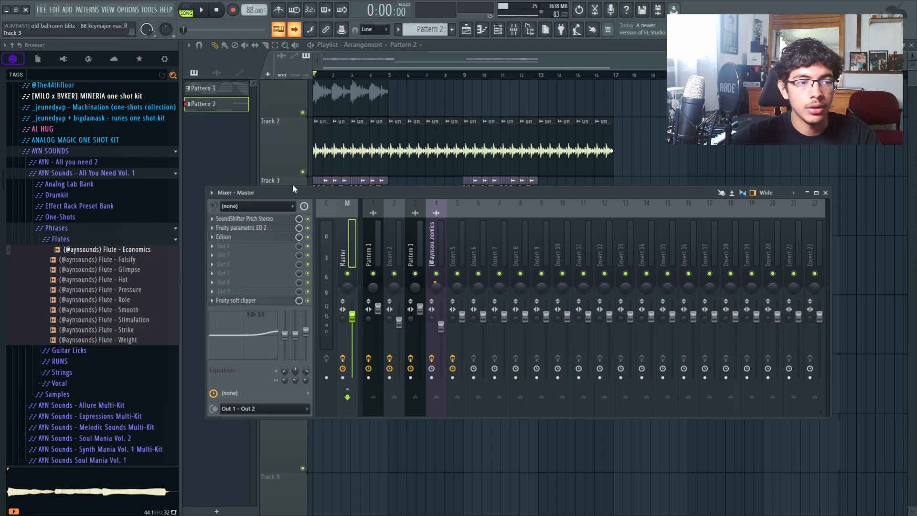
key("F9")
scroll(321, 409, "down", 1)
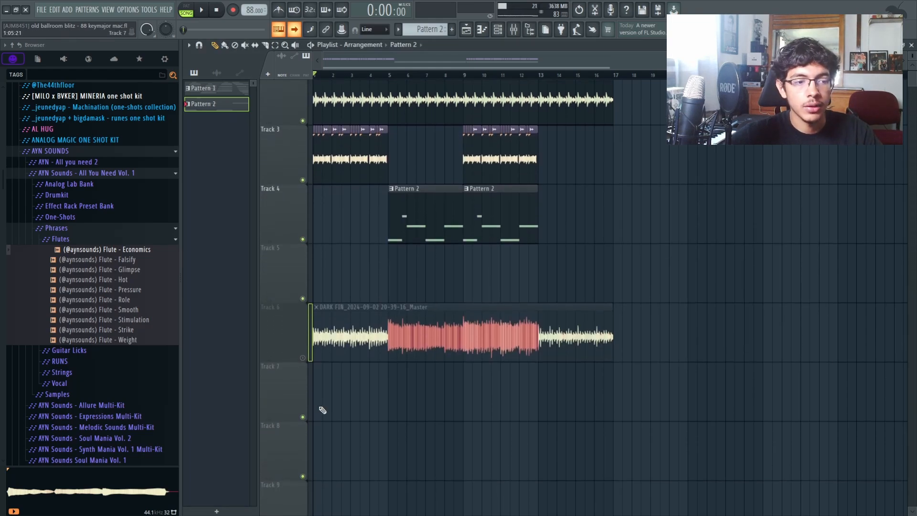